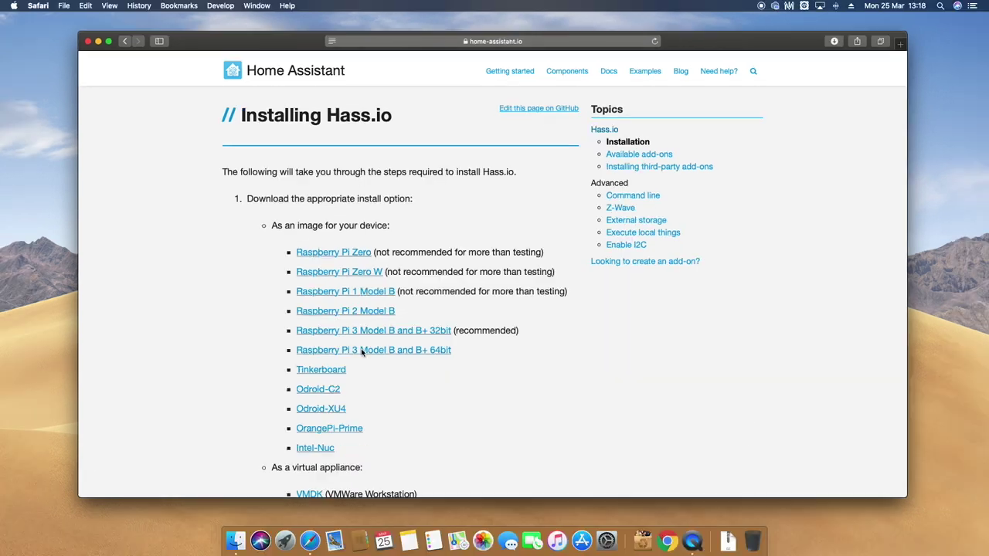
Open the Downloads folder in Finder and extract hassos_rpi3-64-2.11.img.gz.
{"action": "left_click", "coordinate": [98, 41]}
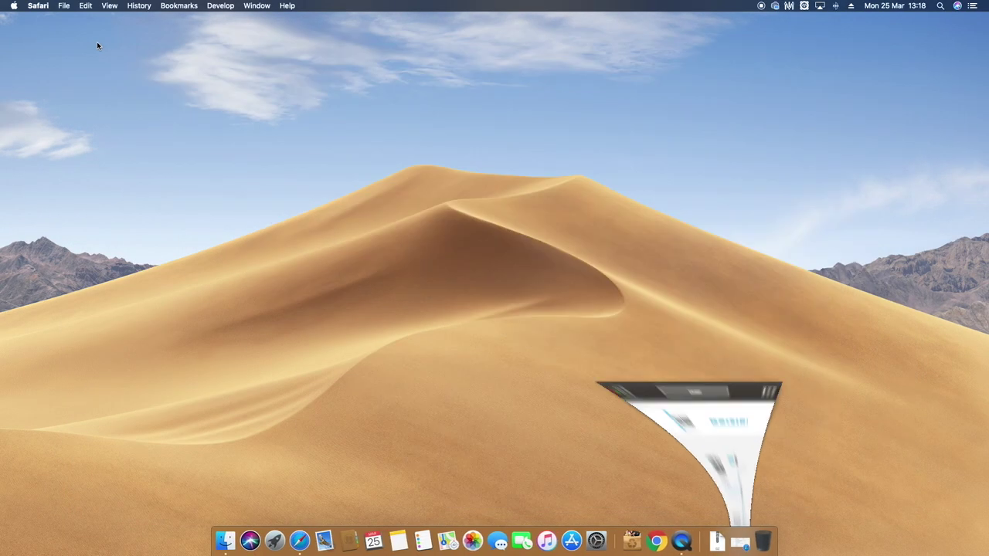
{"action": "left_click", "coordinate": [715, 540]}
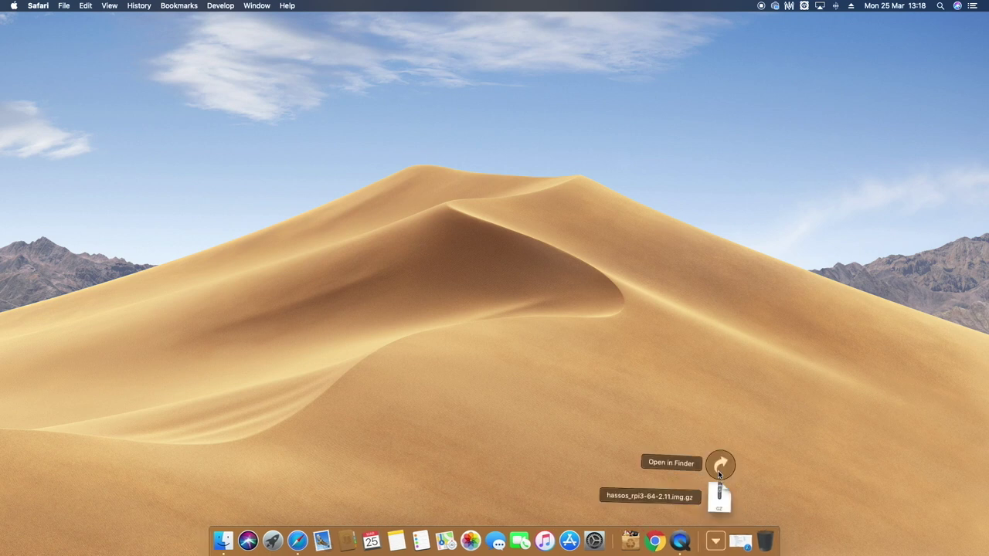
{"action": "left_click", "coordinate": [721, 467]}
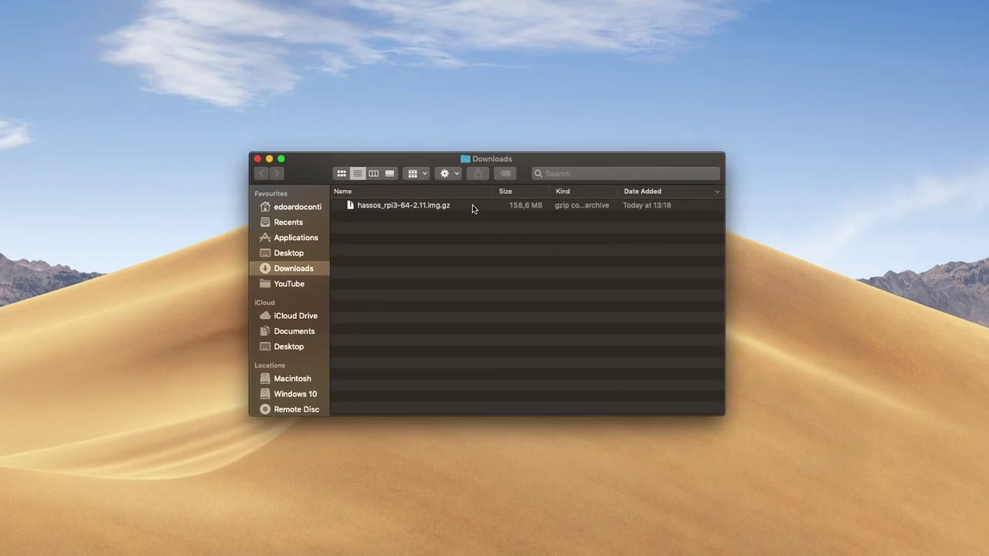
{"action": "left_click", "coordinate": [472, 204]}
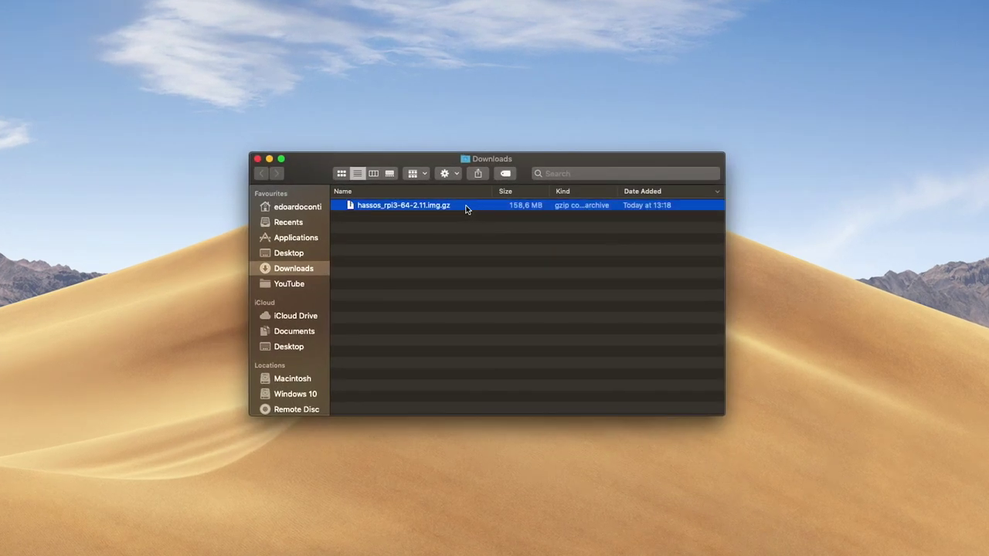
{"action": "double_click", "coordinate": [466, 206]}
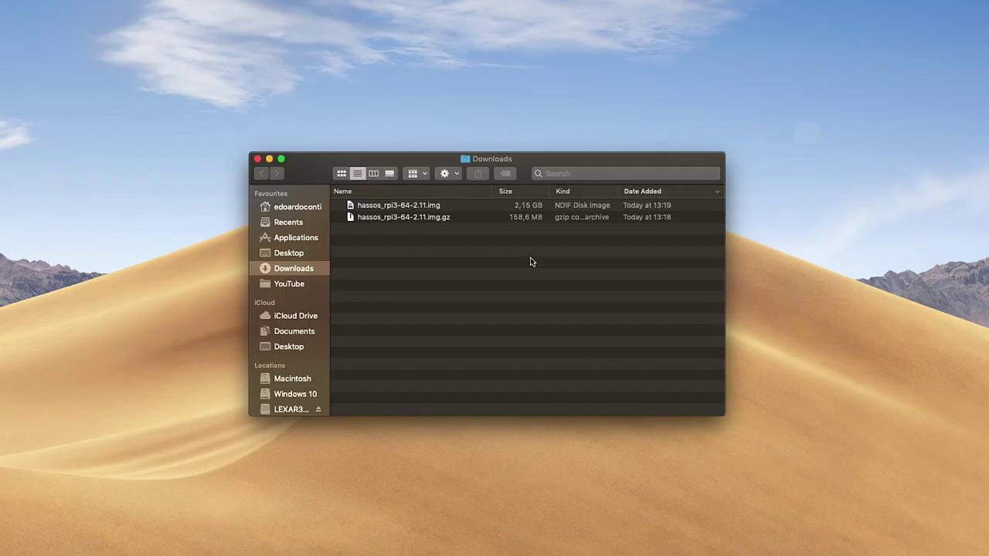
Launch balenaEtcher and select hassos_rpi3-64-2.11.img as the image to flash.
{"action": "key", "text": "super+space"}
{"action": "type", "text": "balena"}
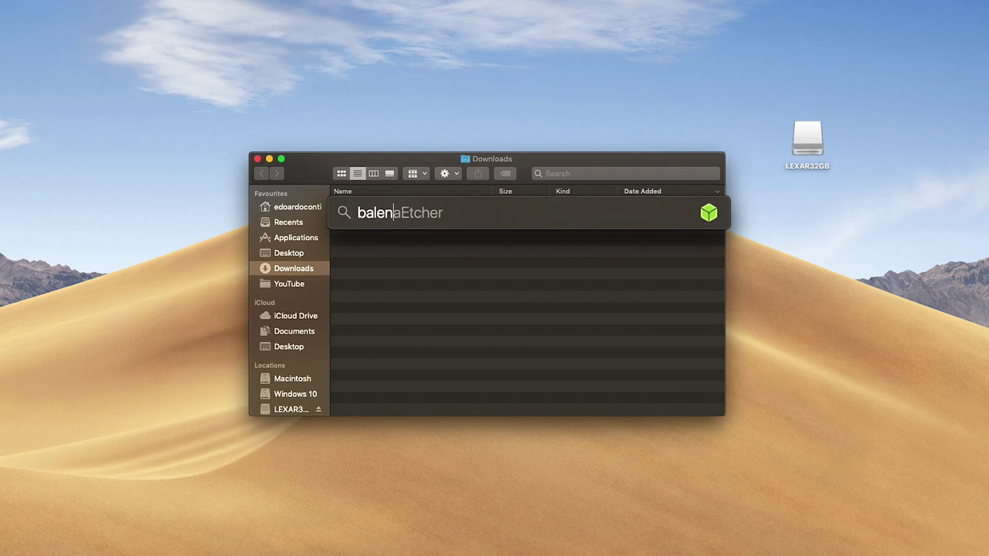
{"action": "key", "text": "Return"}
{"action": "left_click", "coordinate": [350, 293]}
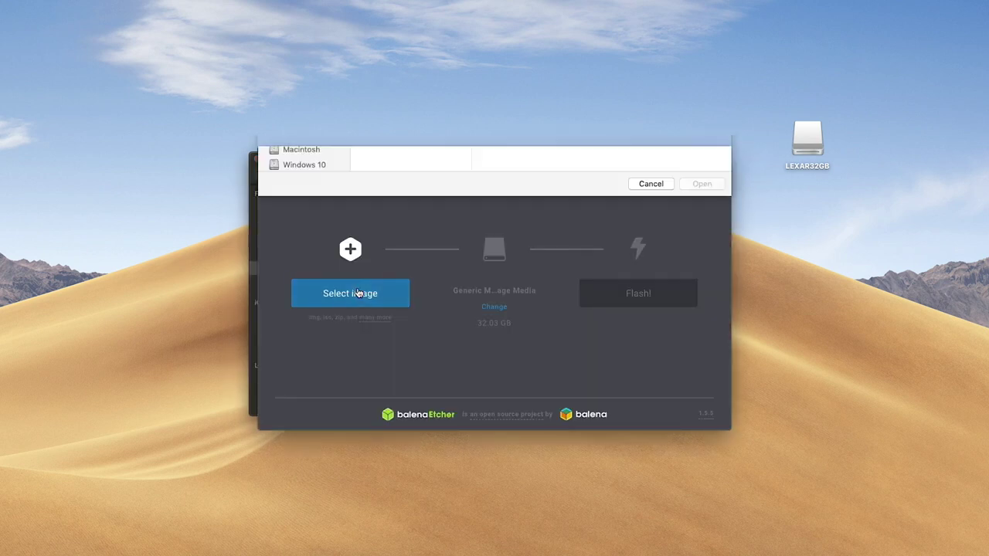
{"action": "left_click", "coordinate": [424, 177]}
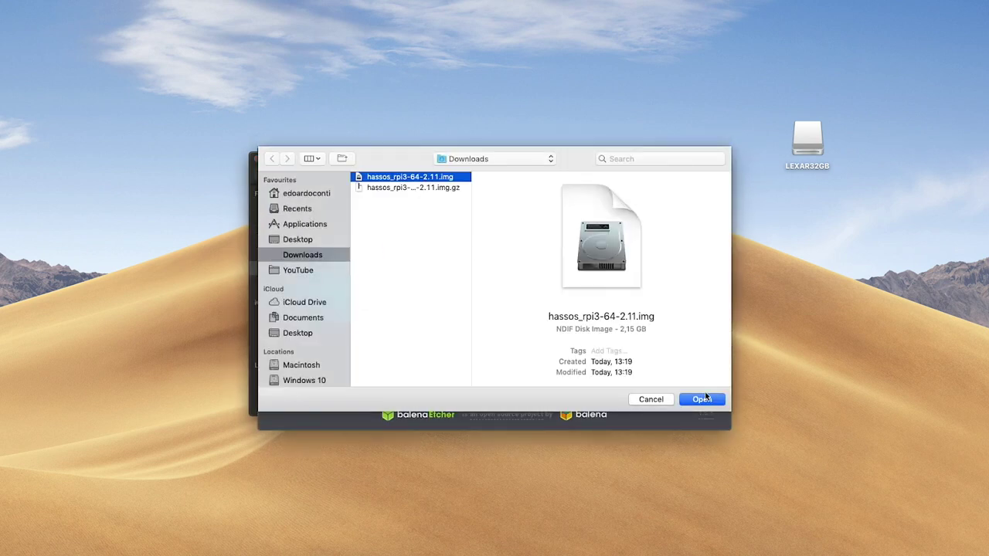
{"action": "left_click", "coordinate": [703, 399]}
Choose the 32.03 GB Generic Mass-Storage Media drive as target and start flashing.
{"action": "left_click", "coordinate": [494, 307]}
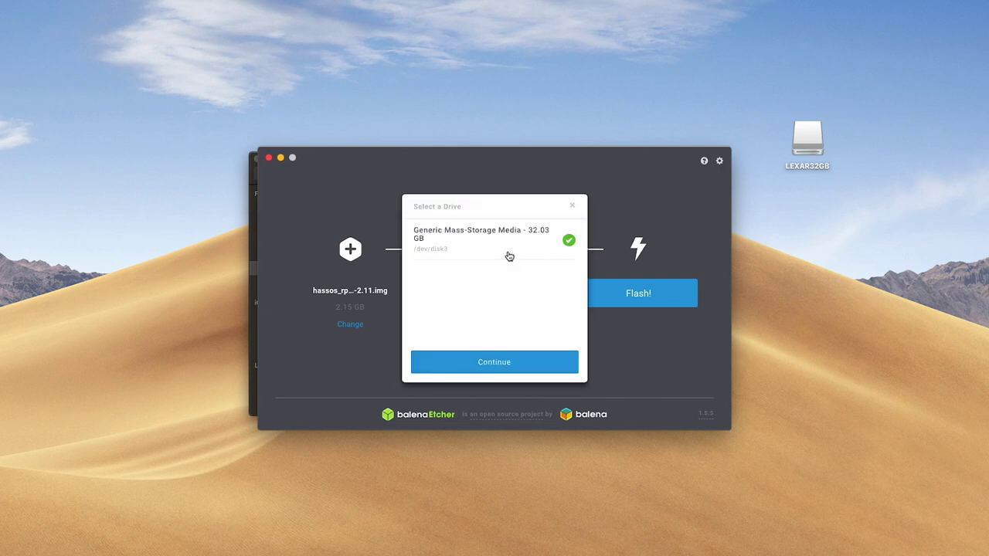
{"action": "left_click", "coordinate": [497, 240]}
{"action": "left_click", "coordinate": [497, 241]}
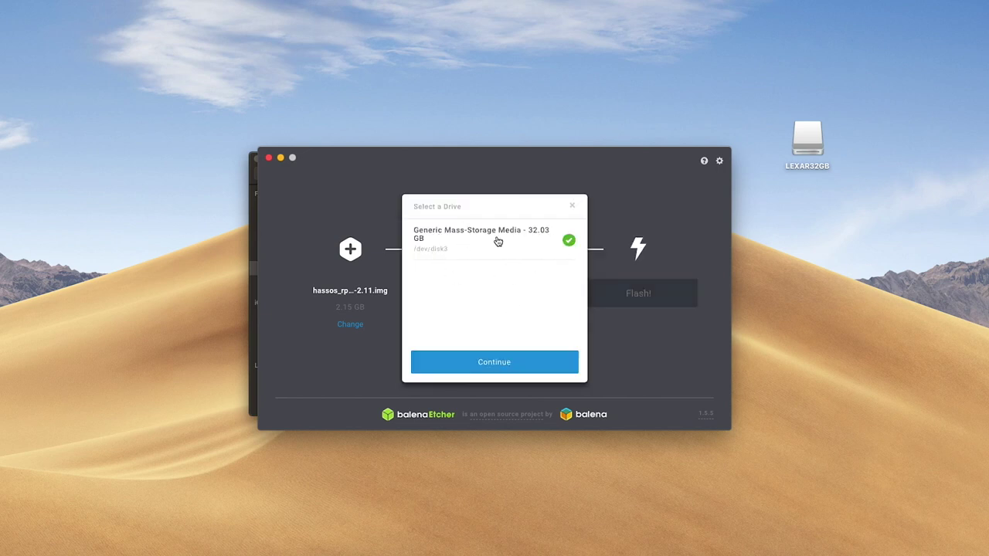
{"action": "left_click", "coordinate": [491, 370]}
{"action": "left_click", "coordinate": [638, 293]}
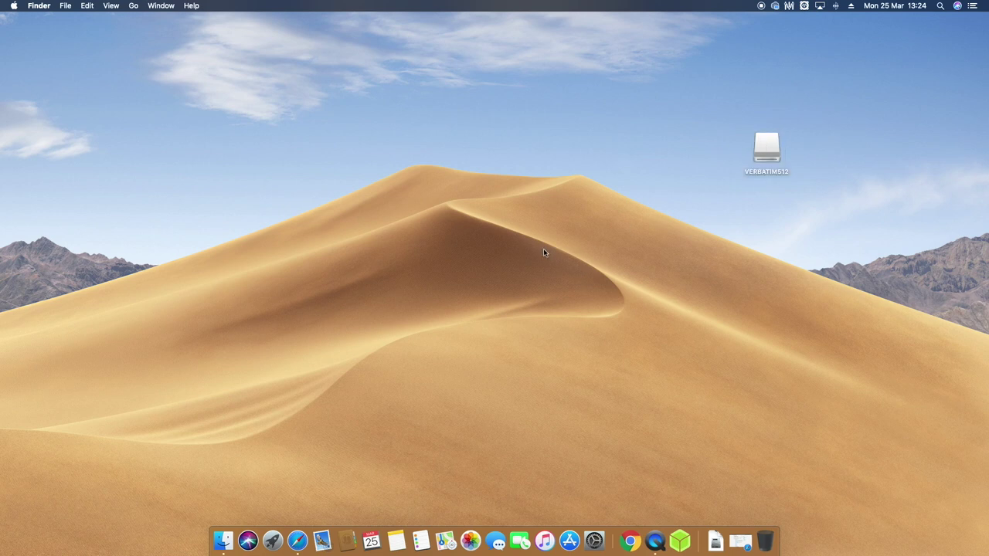
Launch Disk Utility and select the VBTM Store 'n' Go Media USB disk.
{"action": "key", "text": "super+space"}
{"action": "type", "text": "disk u"}
{"action": "key", "text": "Return"}
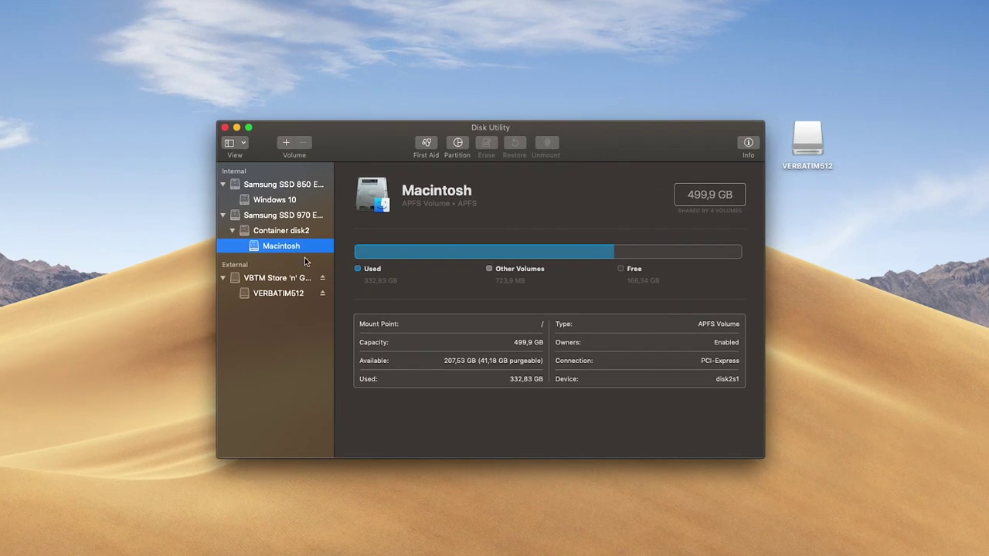
{"action": "left_click", "coordinate": [284, 277]}
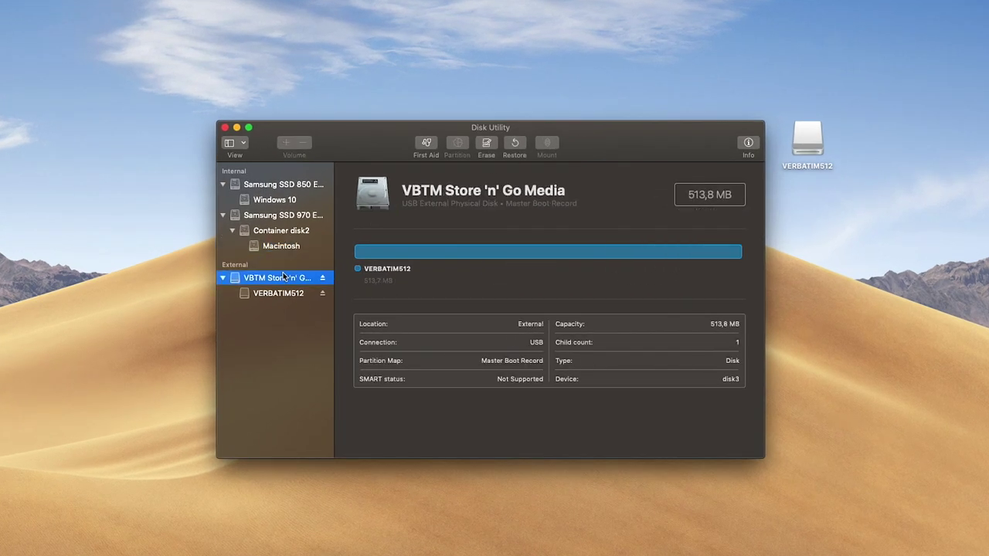
Erase the disk as an MS-DOS (FAT) volume named CONFIG, then close Disk Utility.
{"action": "left_click", "coordinate": [487, 146]}
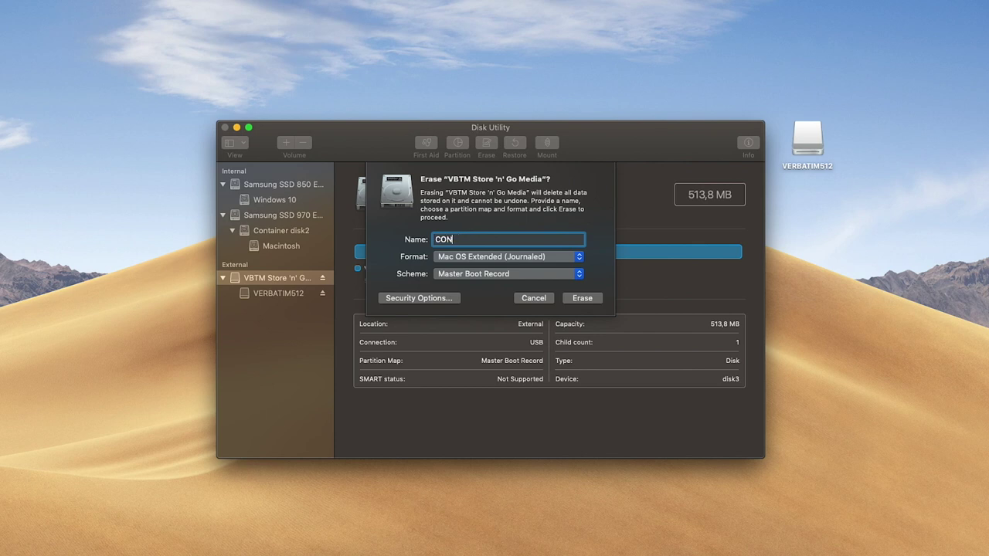
{"action": "left_click", "coordinate": [474, 256]}
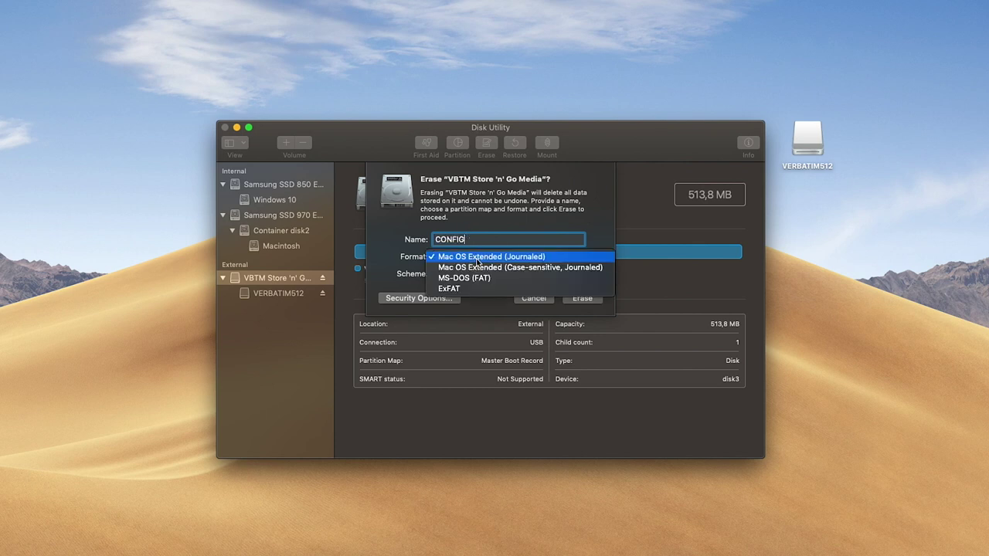
{"action": "left_click", "coordinate": [476, 277]}
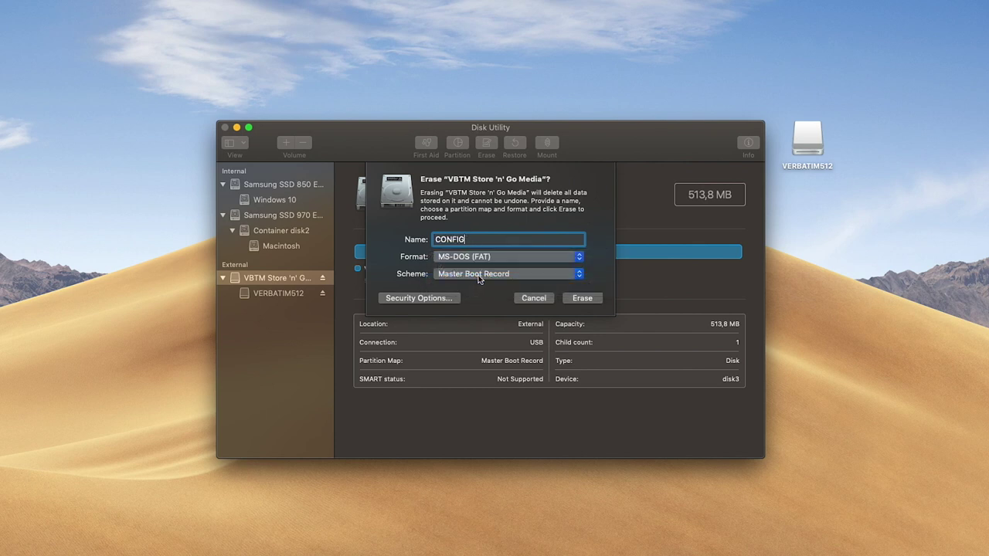
{"action": "left_click", "coordinate": [585, 299]}
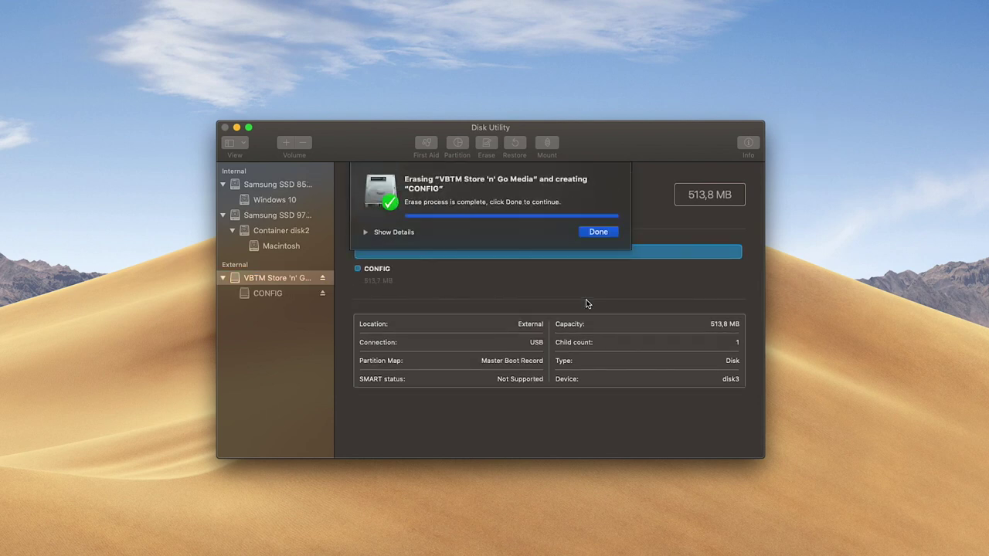
{"action": "left_click", "coordinate": [602, 233]}
{"action": "left_click", "coordinate": [225, 127]}
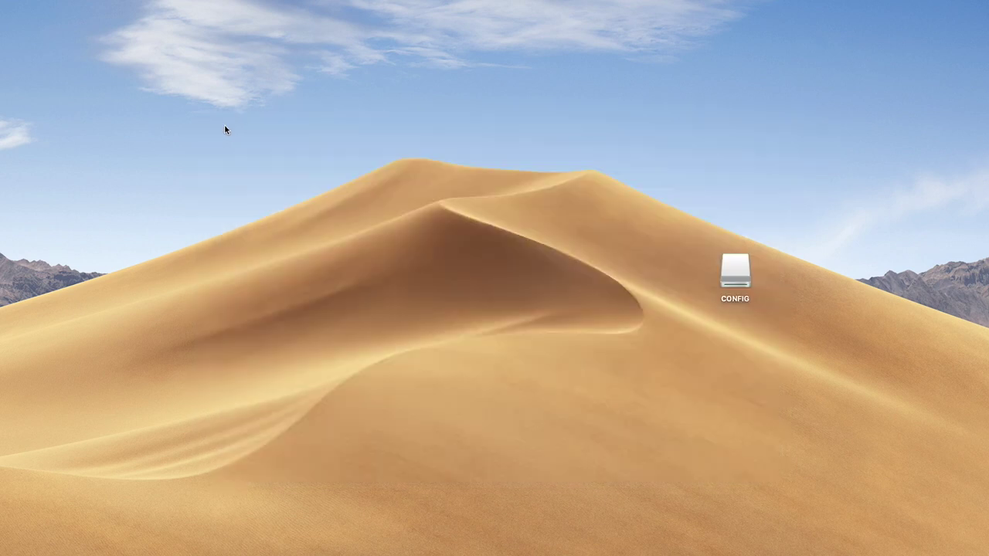
Open the CONFIG drive and create a new folder named network on it.
{"action": "double_click", "coordinate": [735, 276]}
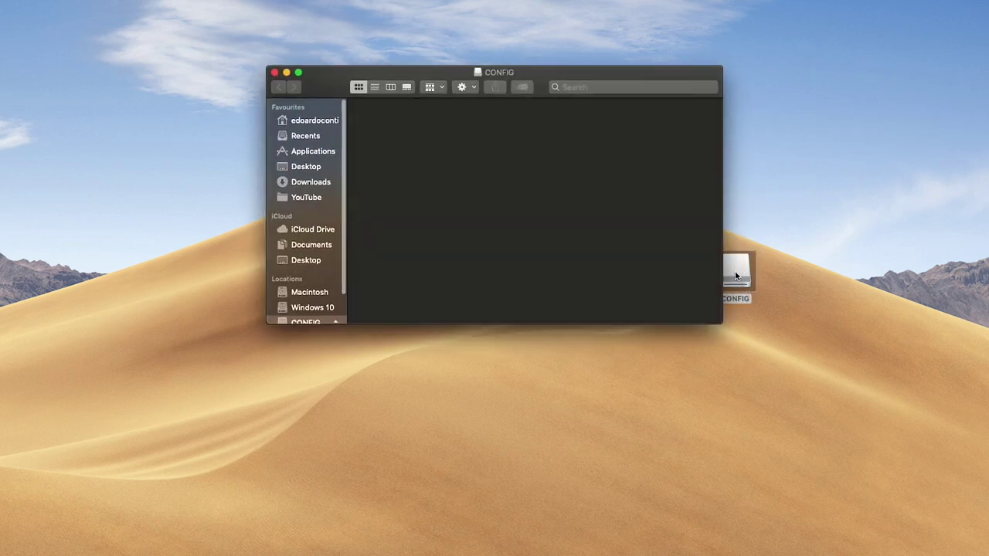
{"action": "right_click", "coordinate": [438, 218]}
{"action": "left_click", "coordinate": [460, 218]}
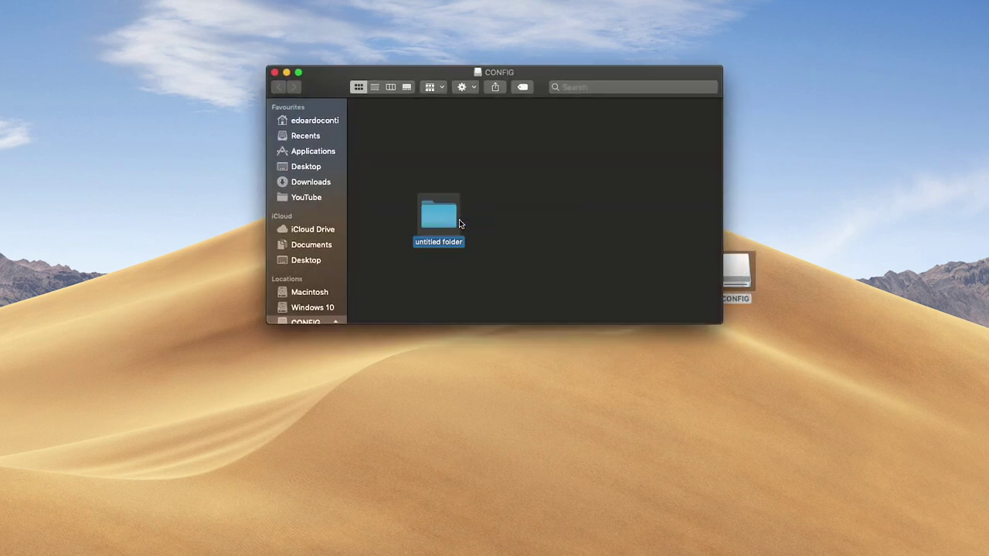
{"action": "left_click", "coordinate": [519, 226]}
Arrange the drive's icons by name, open the network folder, and return to Safari.
{"action": "right_click", "coordinate": [519, 226]}
{"action": "mouse_move", "coordinate": [618, 349]}
{"action": "left_click", "coordinate": [692, 353]}
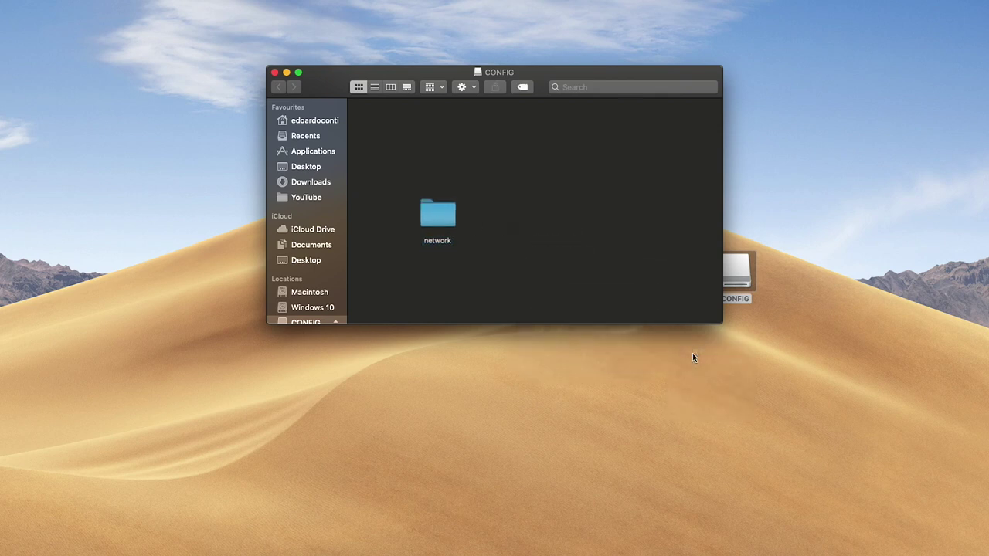
{"action": "double_click", "coordinate": [391, 129]}
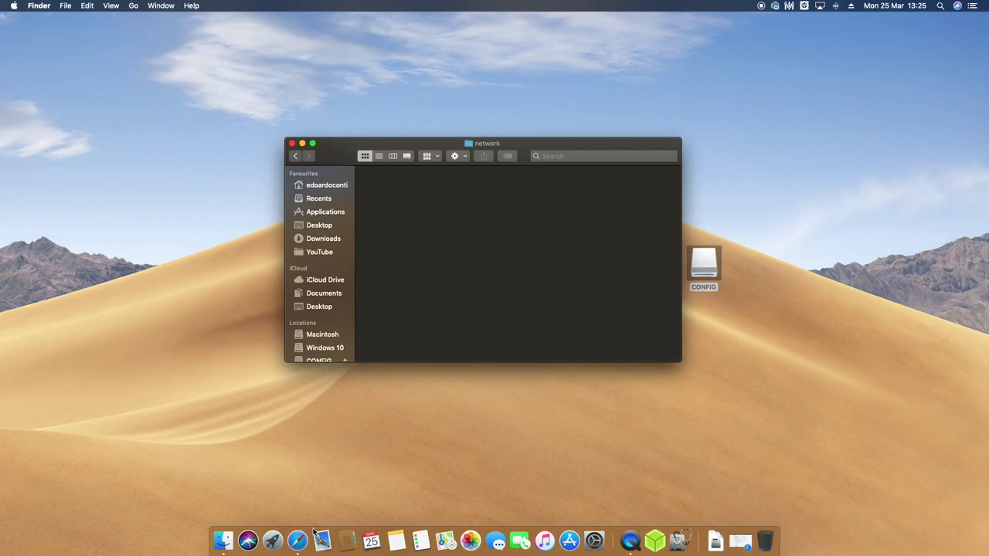
{"action": "left_click", "coordinate": [309, 539]}
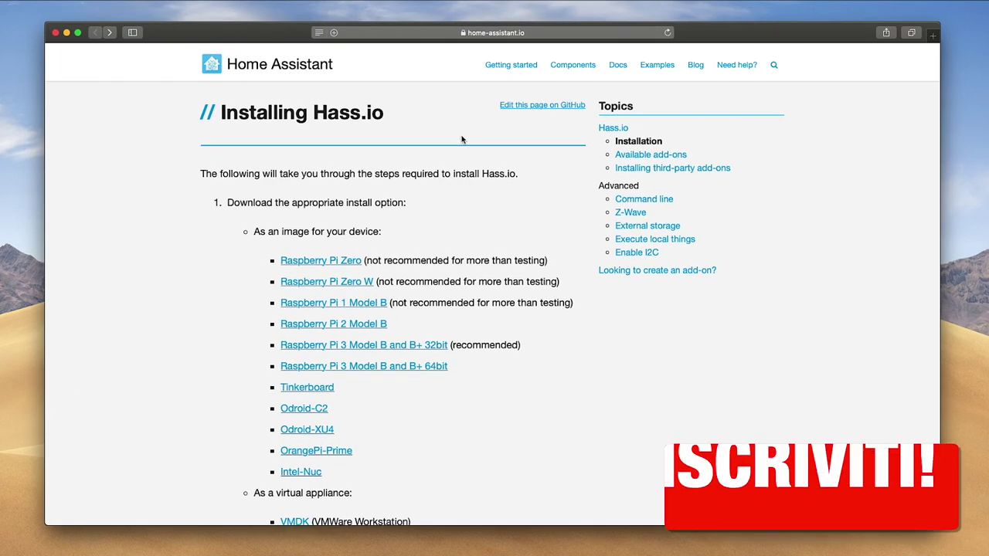
Load GitHub's HassOS network.md page in a new tab and copy the Wireless WPA/PSK example.
{"action": "key", "text": "super+t"}
{"action": "type", "text": "https://github.com/home-assistant/hassos/blob/dev/Documentation/network.md"}
{"action": "key", "text": "Return"}
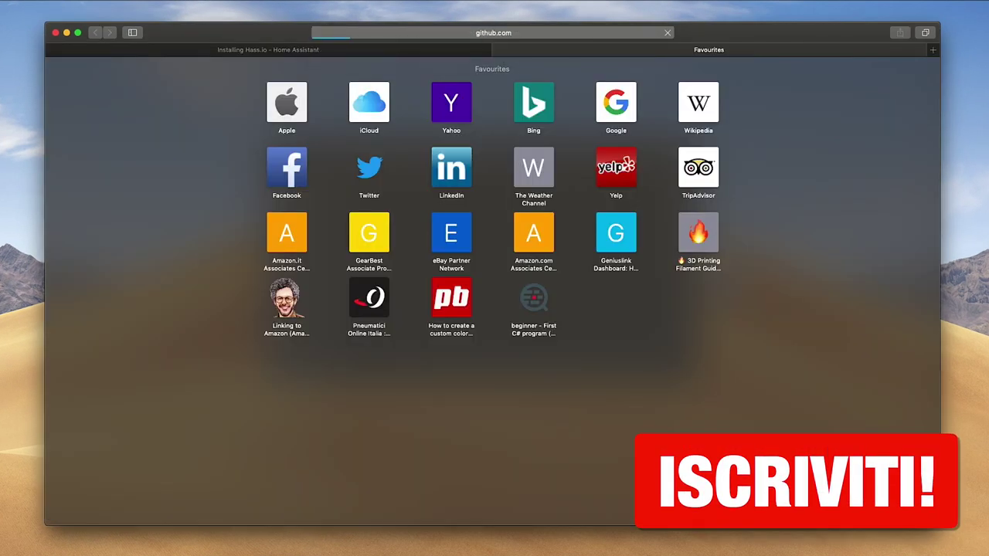
{"action": "scroll", "coordinate": [369, 180], "scroll_direction": "down", "scroll_amount": 4}
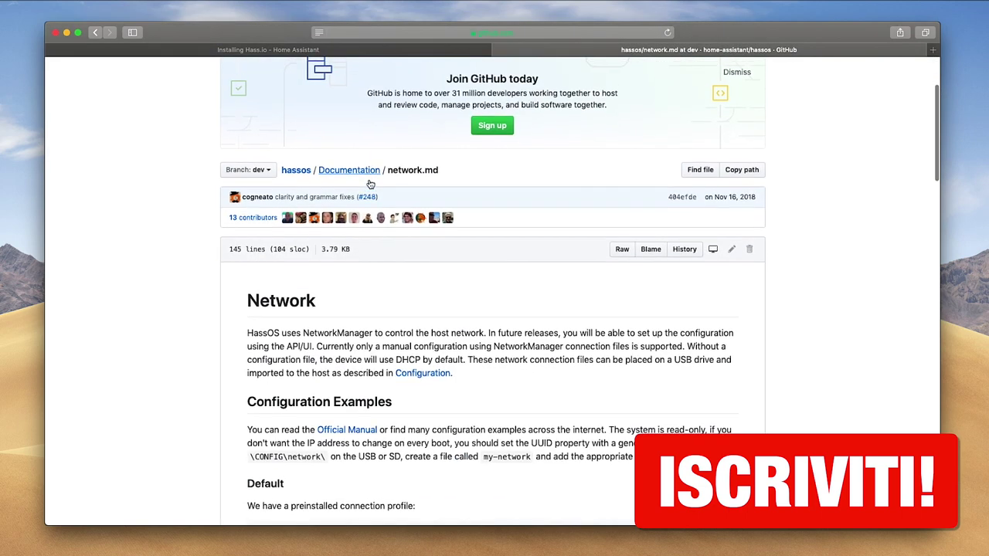
{"action": "scroll", "coordinate": [370, 184], "scroll_direction": "down", "scroll_amount": 15}
{"action": "left_click_drag", "start_coordinate": [319, 433], "coordinate": [249, 196]}
{"action": "right_click", "coordinate": [277, 199]}
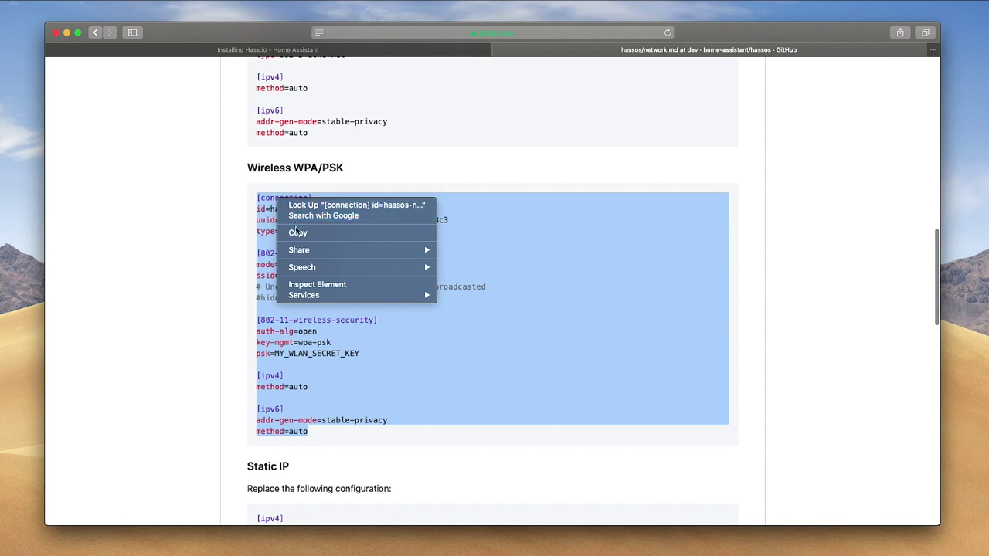
{"action": "left_click", "coordinate": [298, 232]}
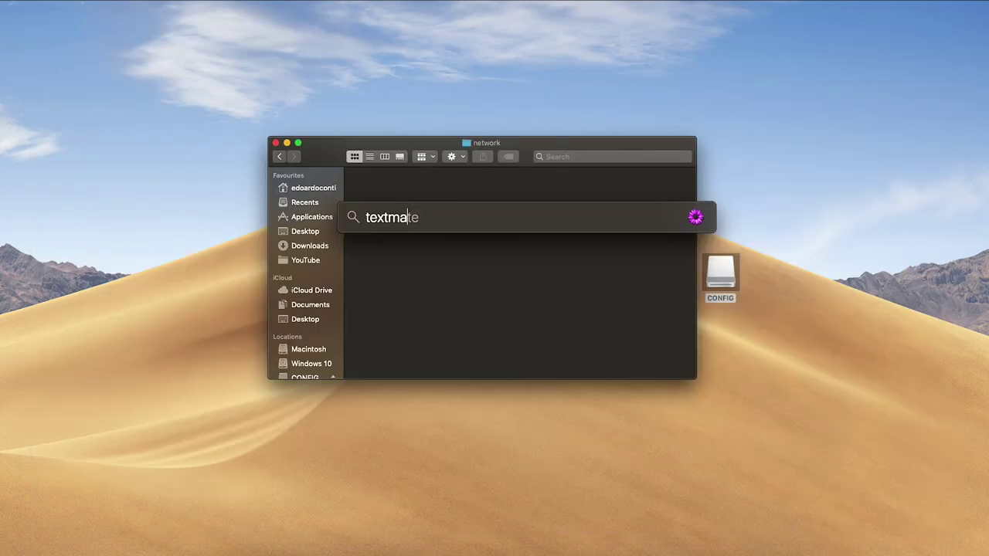
Paste the copied Wireless WPA/PSK config into a new untitled TextMate file.
{"action": "key", "text": "Return"}
{"action": "key", "text": "super+v"}
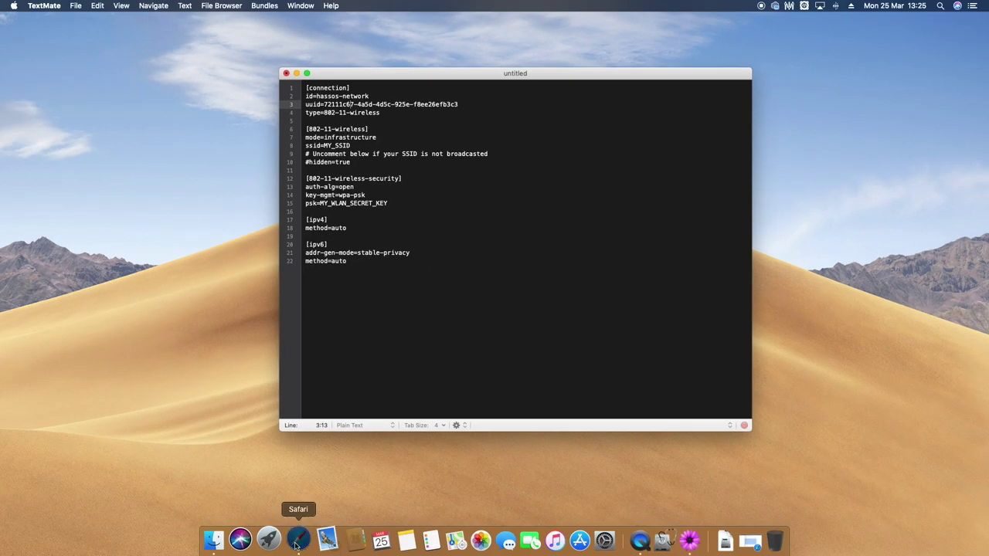
{"action": "left_click", "coordinate": [309, 541]}
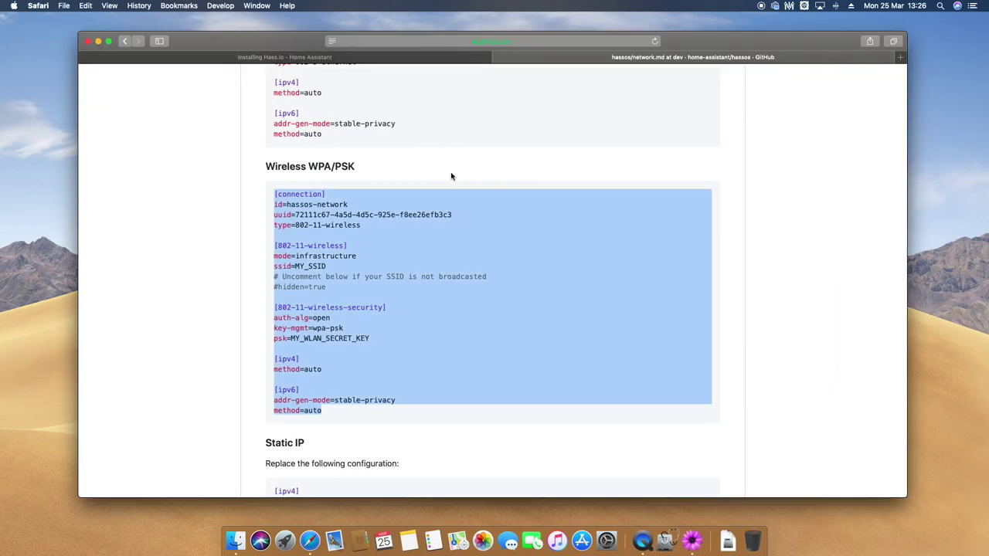
Copy a Version 4 UUID from uuidgenerator.net and select the old UUID in the config.
{"action": "left_click", "coordinate": [451, 180]}
{"action": "key", "text": "super+t"}
{"action": "type", "text": "uuid"}
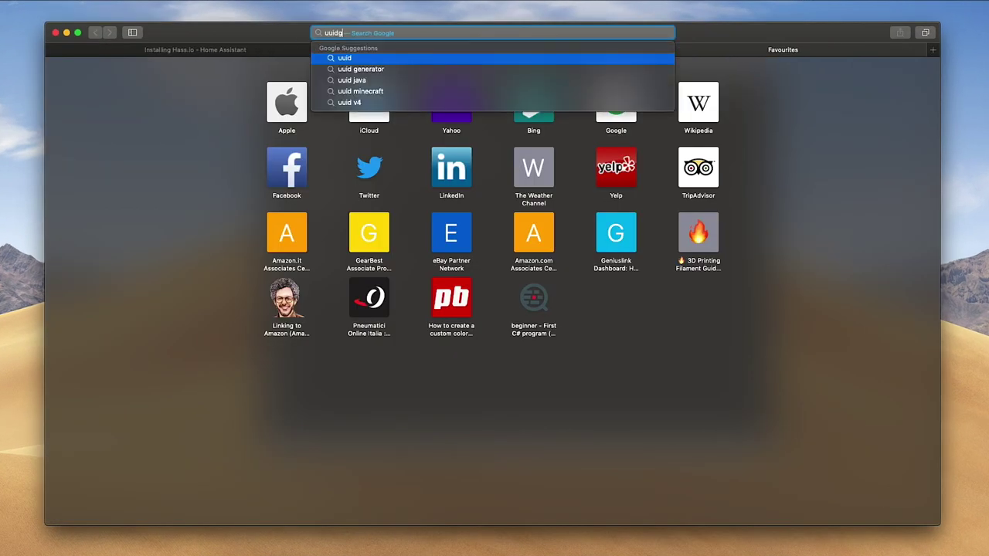
{"action": "type", "text": "generator.net"}
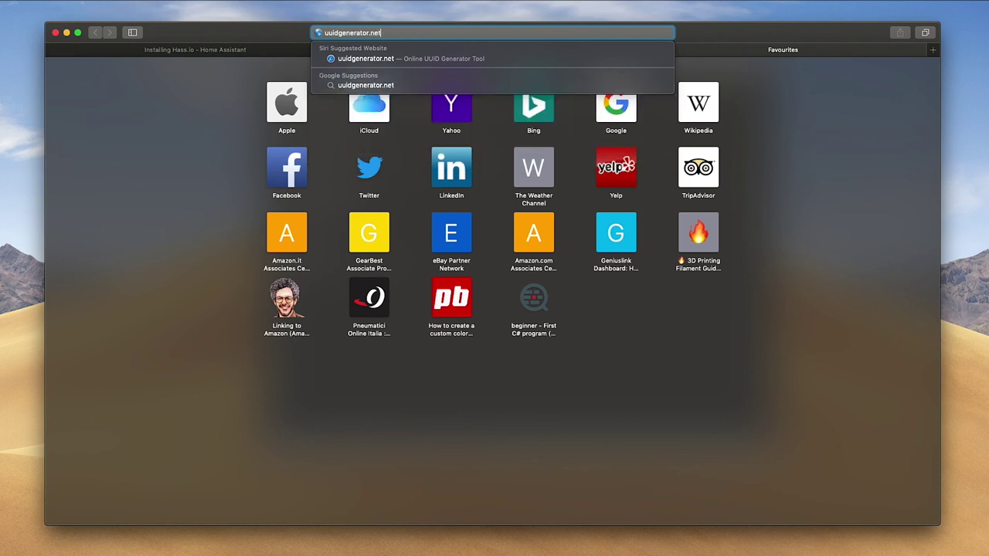
{"action": "key", "text": "Return"}
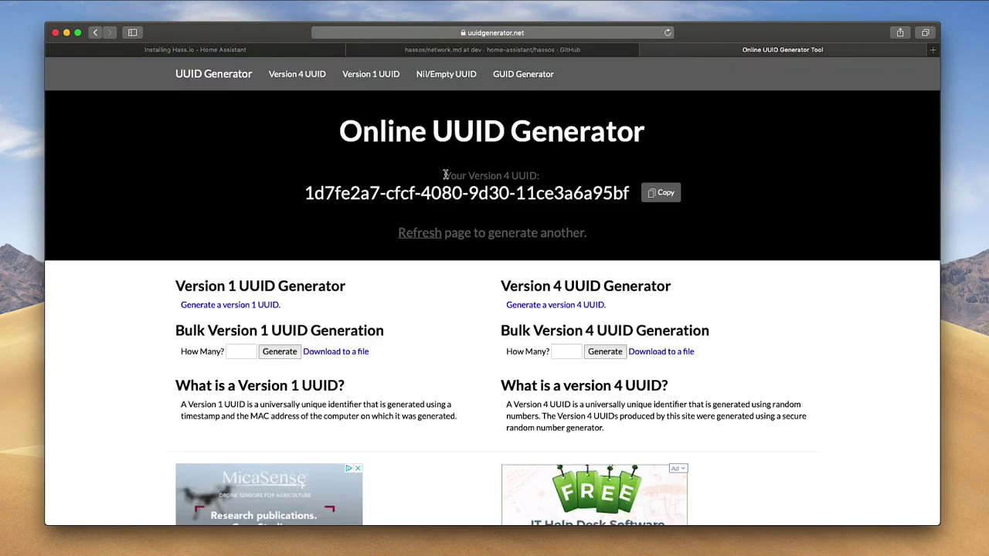
{"action": "left_click", "coordinate": [658, 194]}
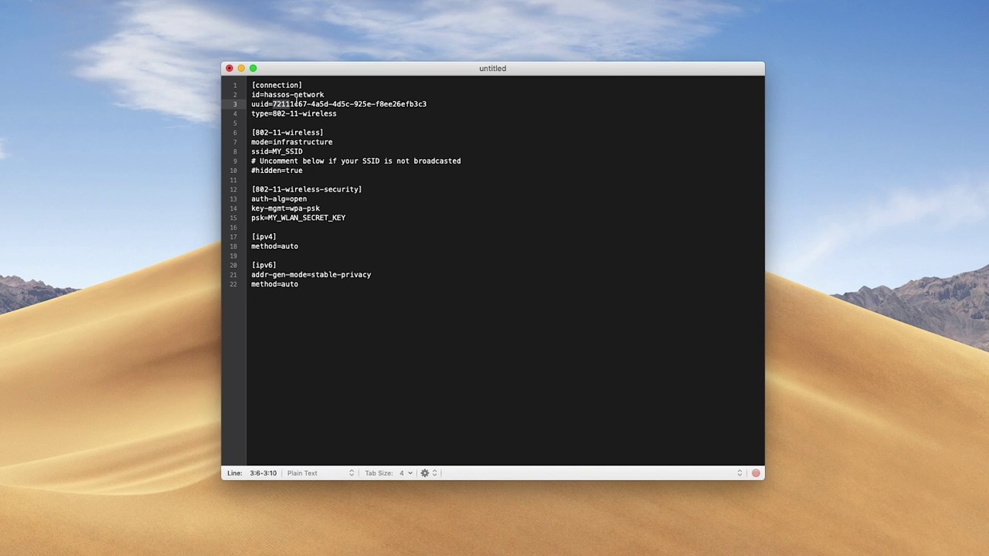
{"action": "left_click_drag", "start_coordinate": [272, 103], "coordinate": [475, 101]}
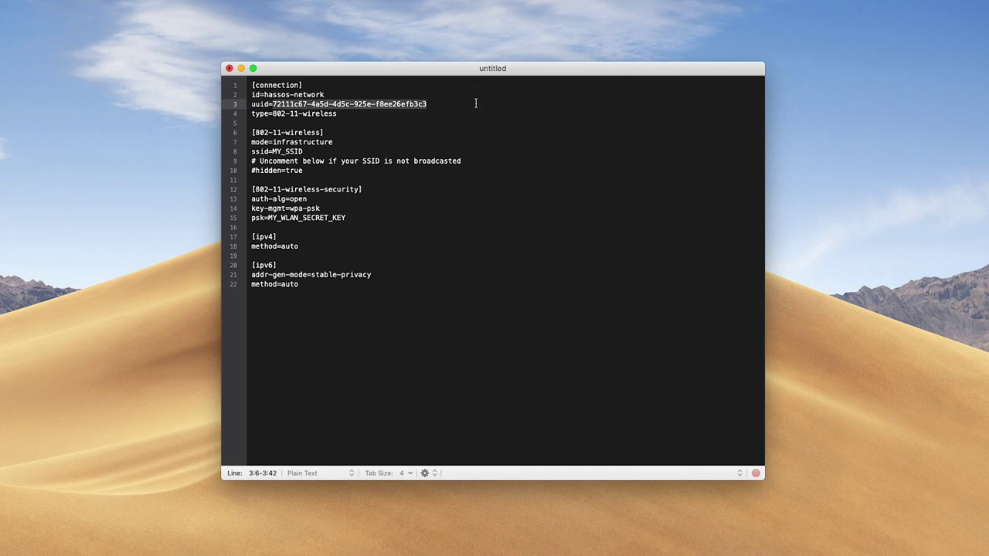
Paste the new UUID and replace the MY_WLAN_SECRET_KEY placeholder with the Wi-Fi password.
{"action": "key", "text": "super+v"}
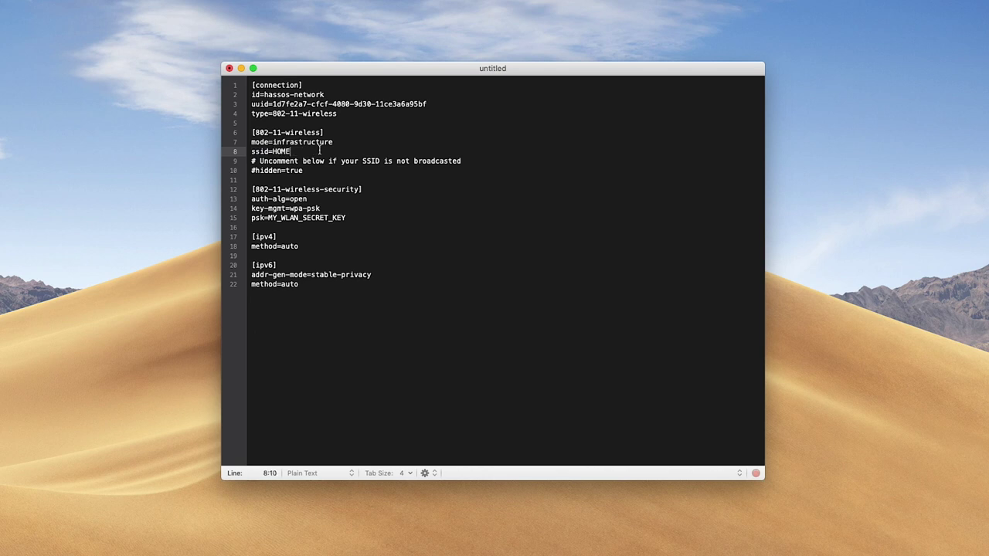
{"action": "double_click", "coordinate": [291, 219]}
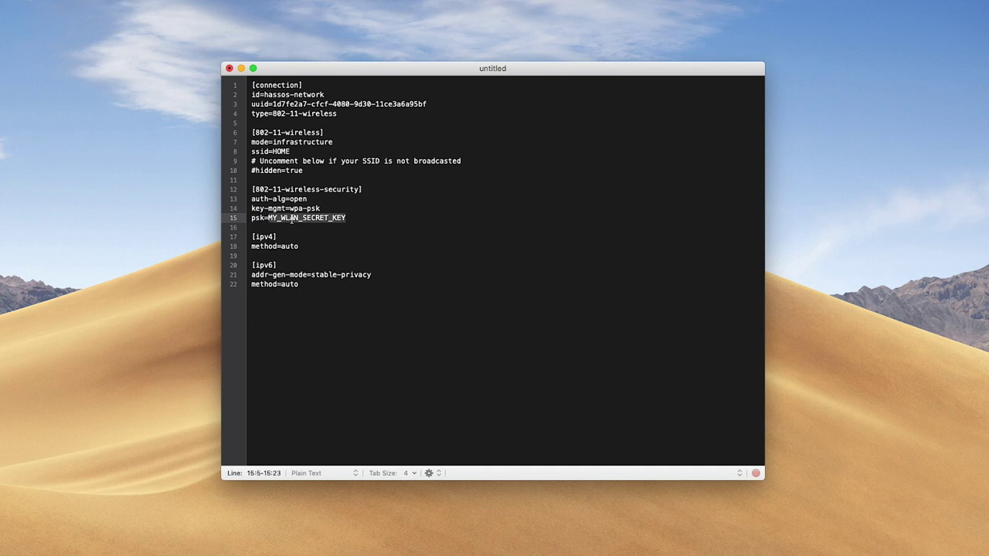
{"action": "type", "text": "password"}
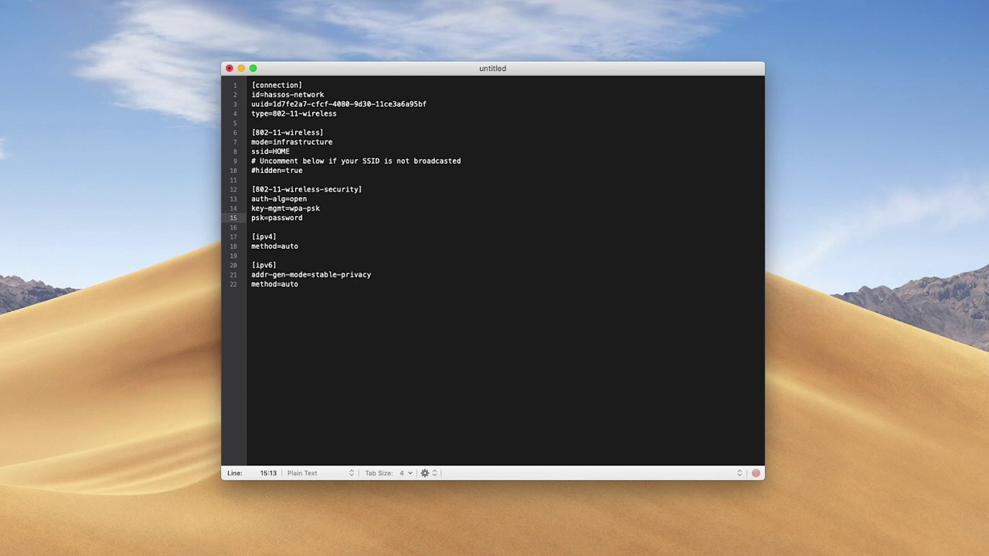
Save the config as my-network in the CONFIG drive's network folder and close it.
{"action": "key", "text": "super+s"}
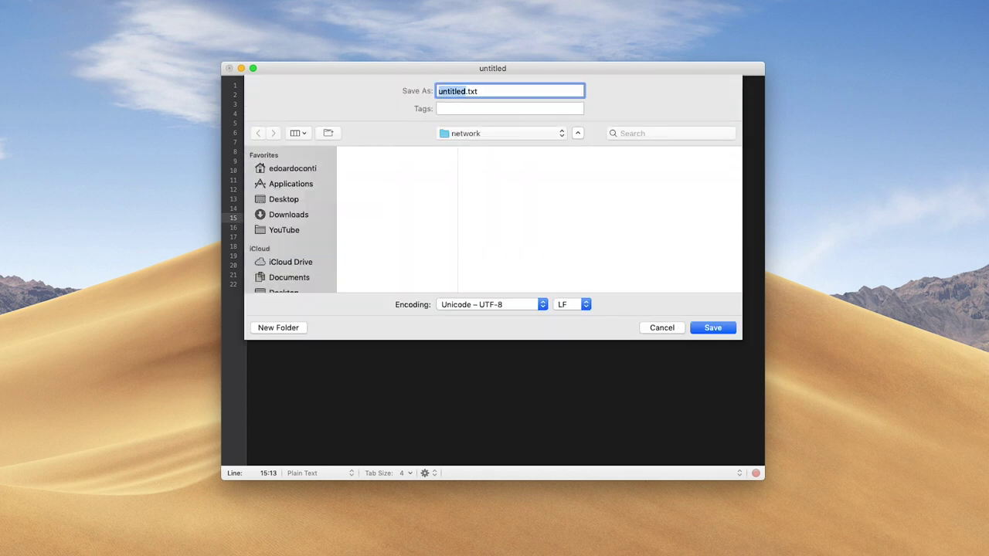
{"action": "scroll", "coordinate": [306, 228], "scroll_direction": "down", "scroll_amount": 5}
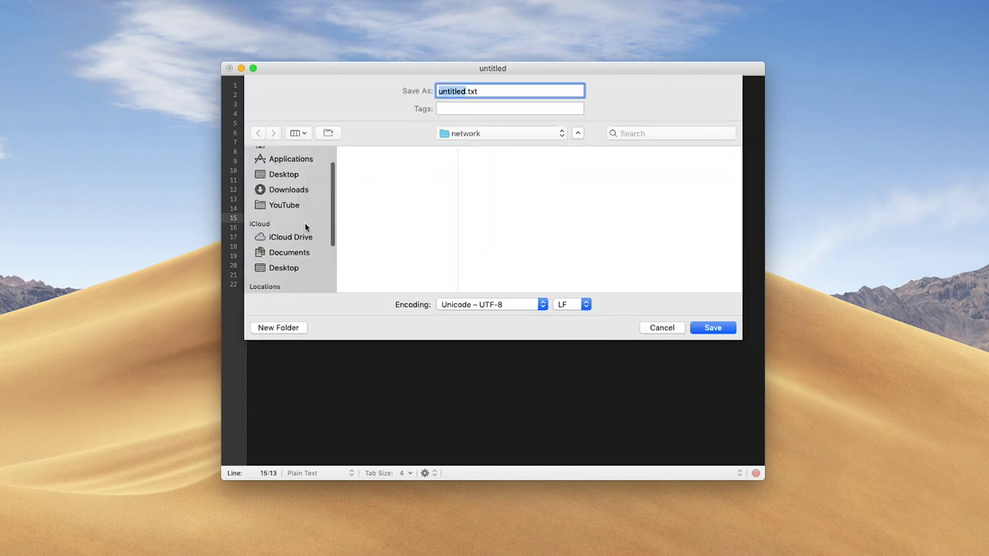
{"action": "left_click", "coordinate": [294, 255]}
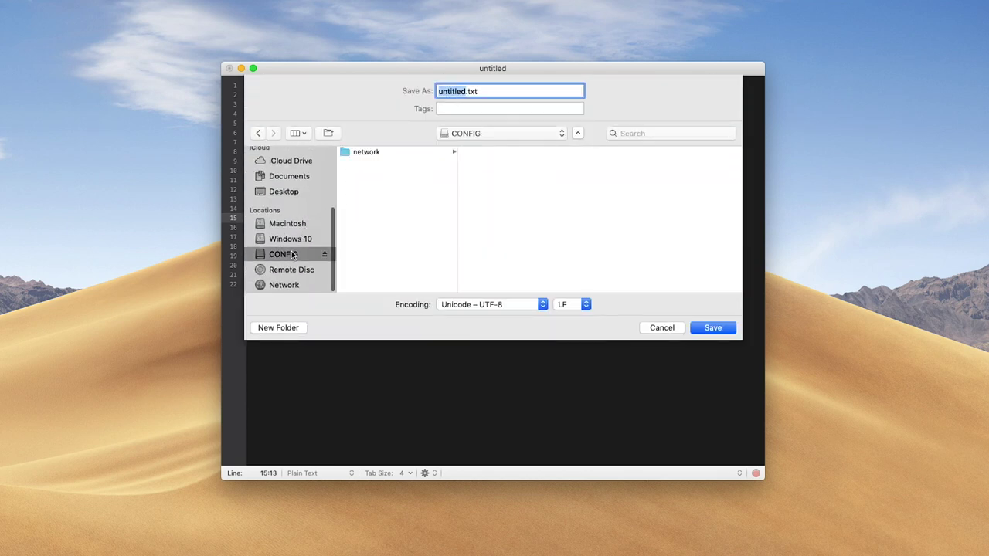
{"action": "left_click", "coordinate": [379, 154]}
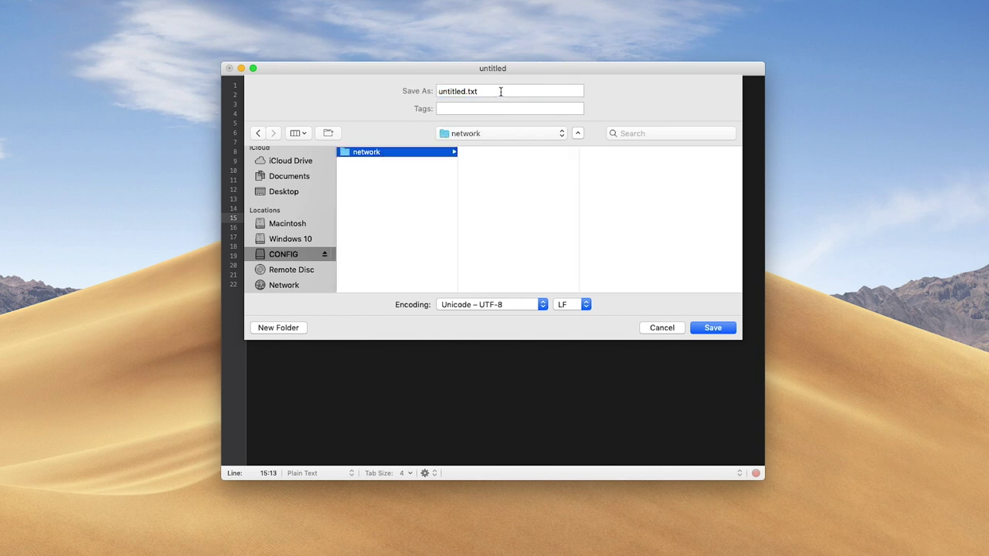
{"action": "key", "text": "Tab"}
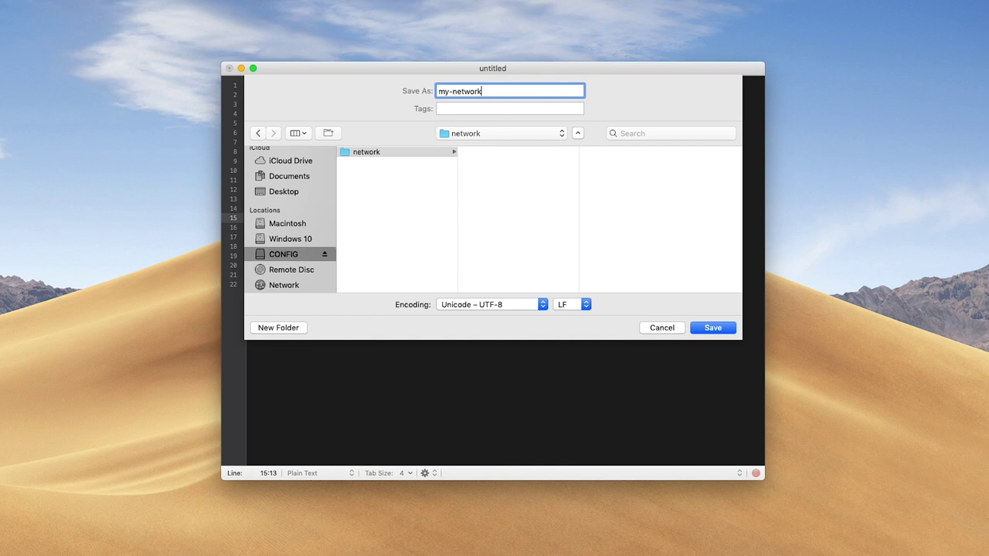
{"action": "key", "text": "Return"}
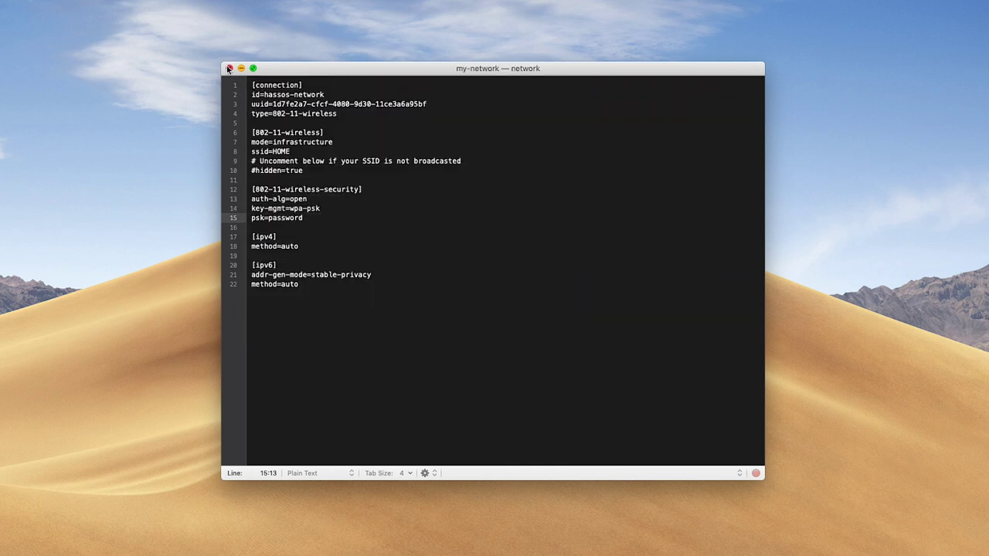
{"action": "left_click", "coordinate": [228, 68]}
Close the network folder window and pick an action from the CONFIG drive's context menu.
{"action": "left_click", "coordinate": [237, 153]}
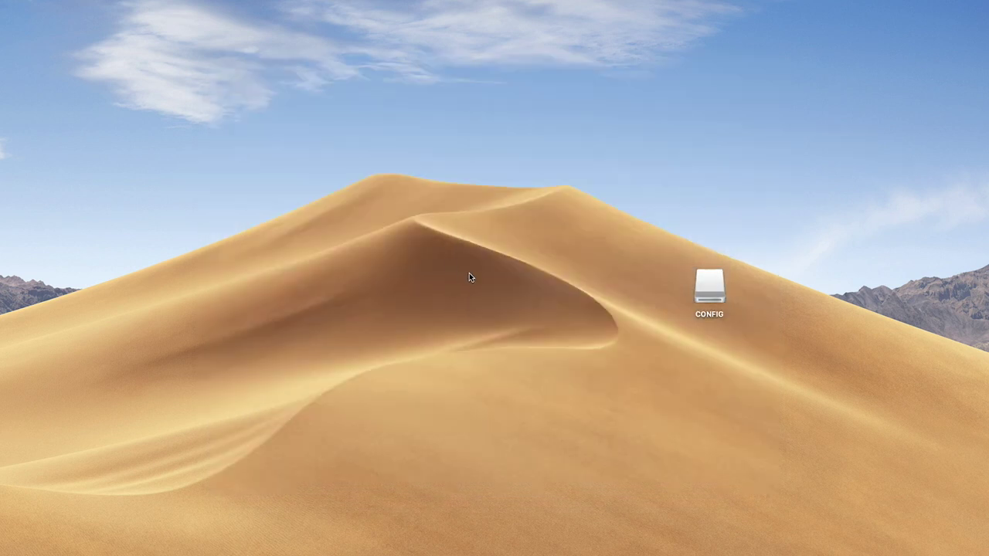
{"action": "right_click", "coordinate": [700, 284]}
{"action": "left_click", "coordinate": [581, 302]}
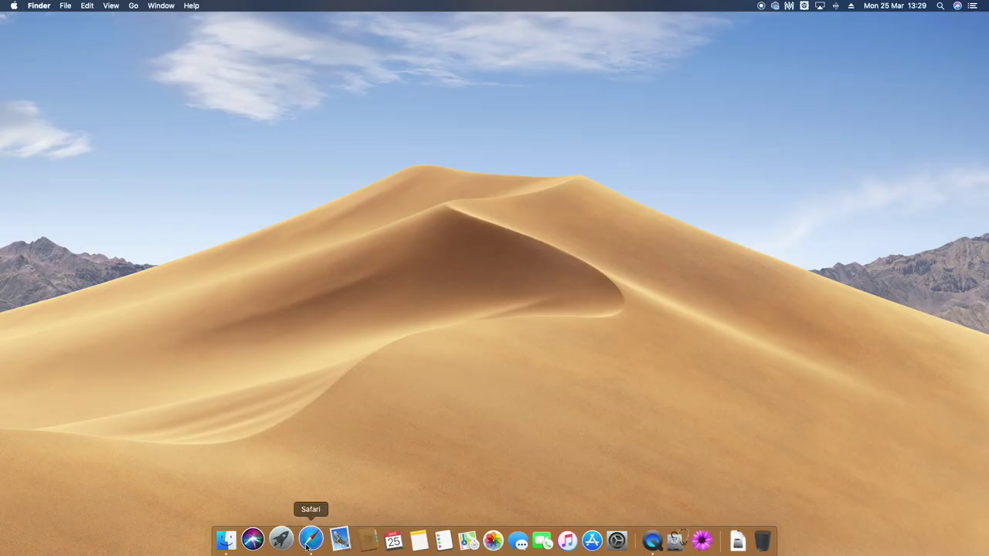
In Safari, go to hassio.fritz.box:8123, correcting the address from hassio.local:8123.
{"action": "left_click", "coordinate": [310, 540]}
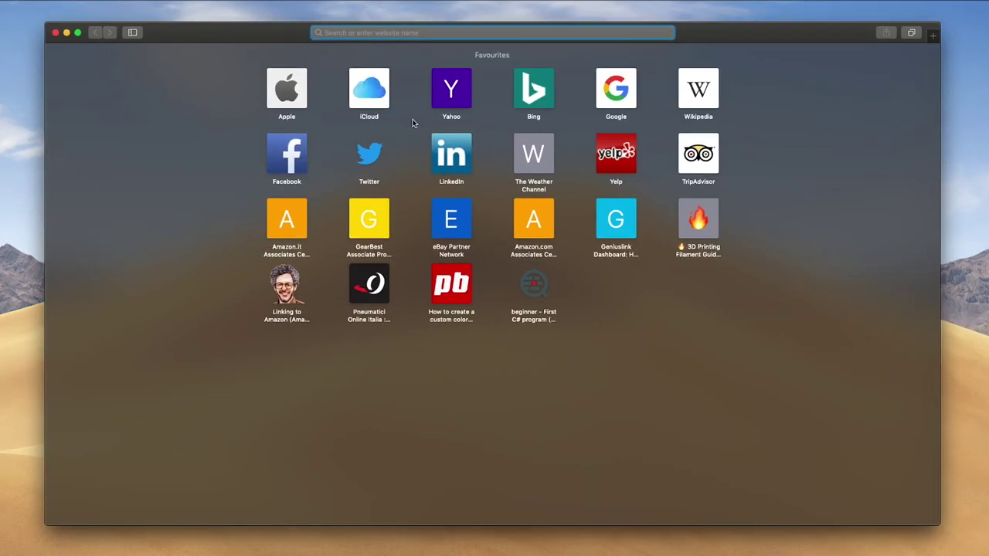
{"action": "type", "text": "hassio."}
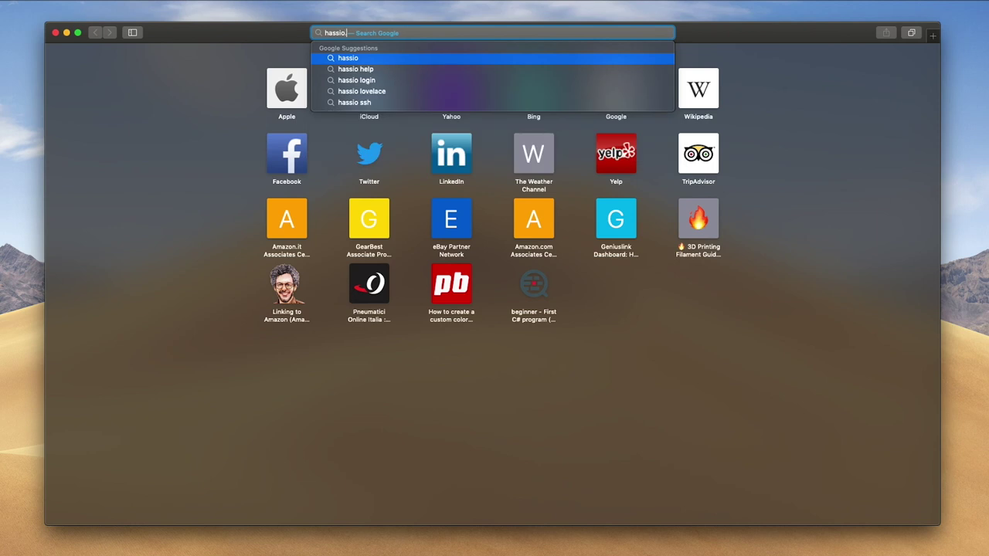
{"action": "type", "text": "local:8123"}
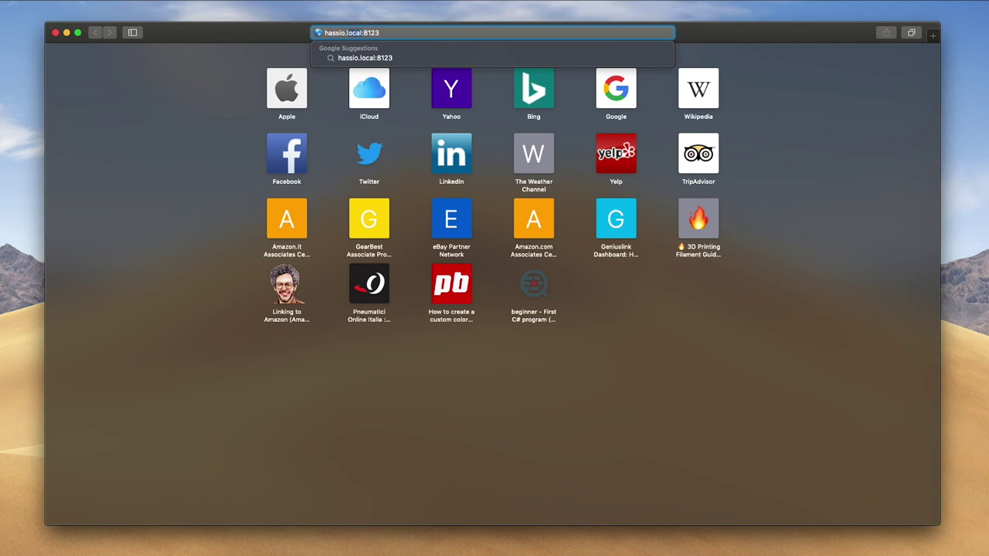
{"action": "double_click", "coordinate": [354, 33]}
{"action": "type", "text": "fritz.box"}
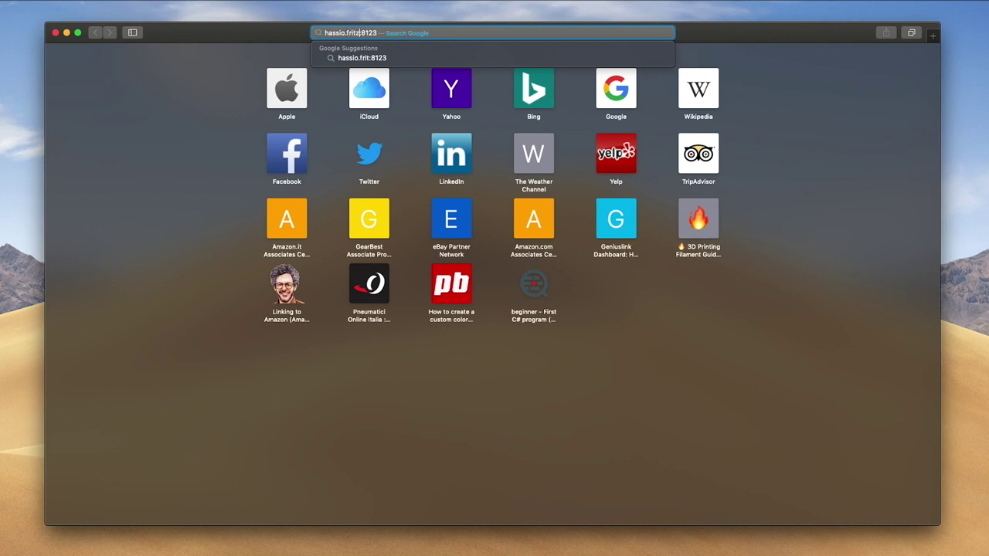
{"action": "key", "text": "Return"}
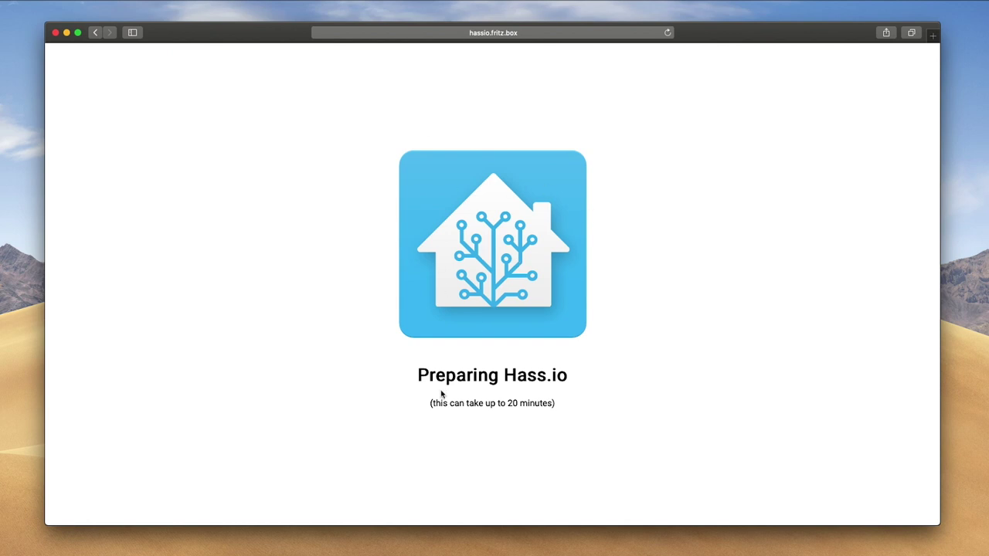
Create the first Home Assistant account with the owner's name, a username and a confirmed password.
{"action": "left_click_drag", "start_coordinate": [508, 403], "coordinate": [548, 403]}
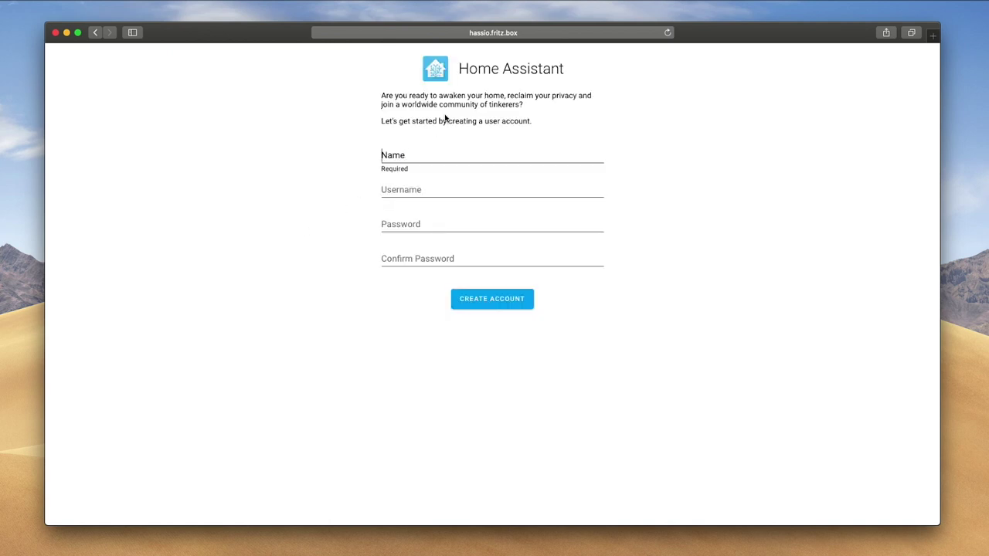
{"action": "type", "text": "Edoardo"}
{"action": "key", "text": "Tab"}
{"action": "key", "text": "Tab"}
{"action": "type", "text": "••••"}
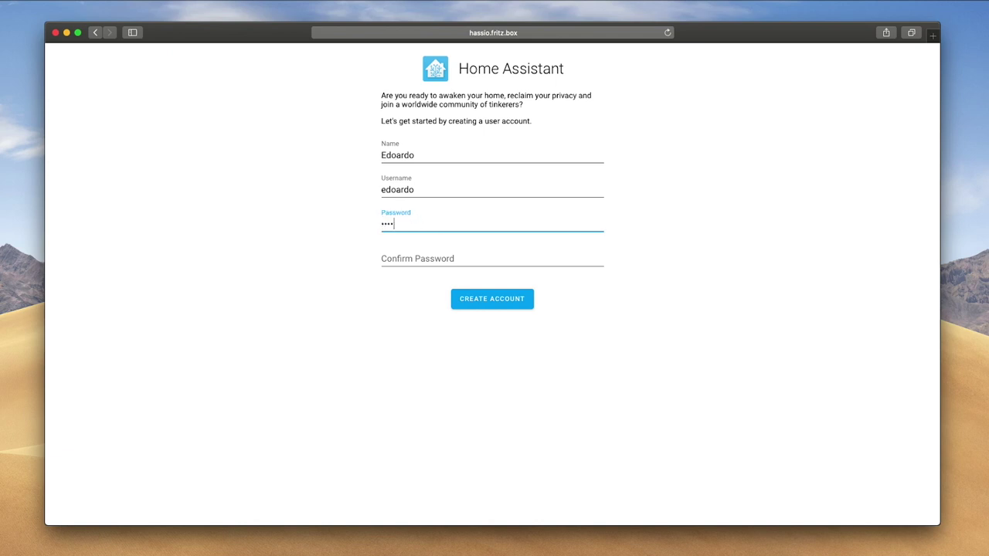
{"action": "key", "text": "Tab"}
{"action": "type", "text": "••••••••••"}
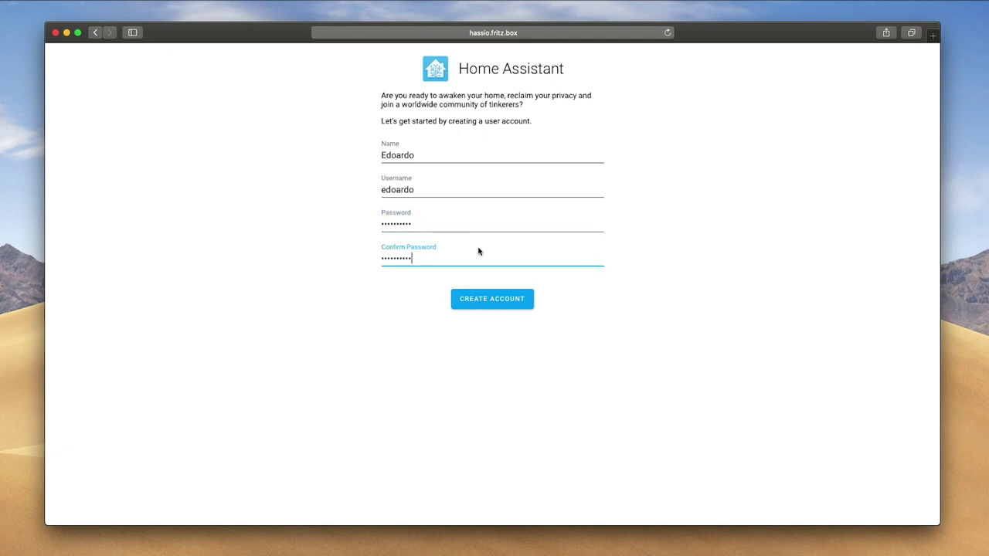
{"action": "left_click", "coordinate": [490, 300]}
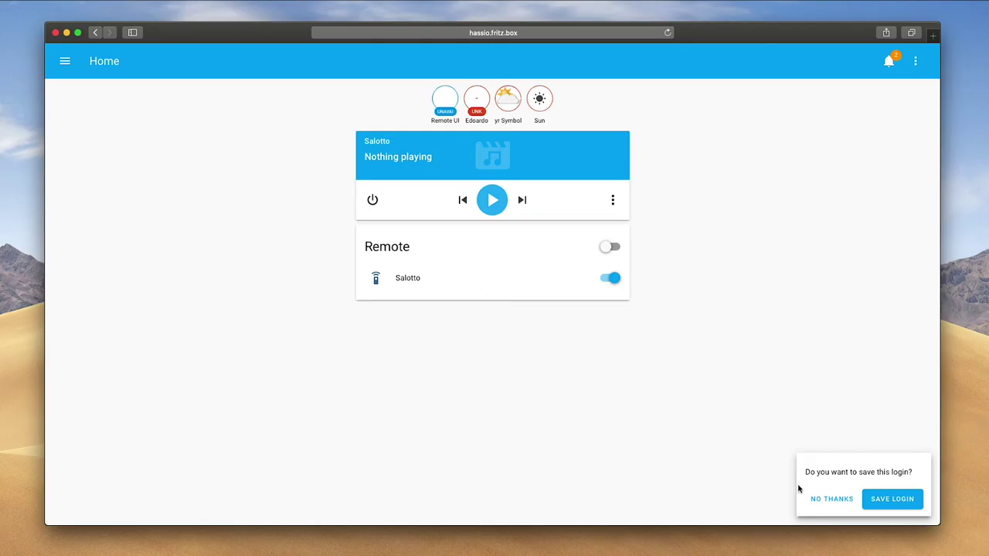
Save the browser login and install the Configurator add-on from the Hass.io add-on store.
{"action": "left_click", "coordinate": [878, 501]}
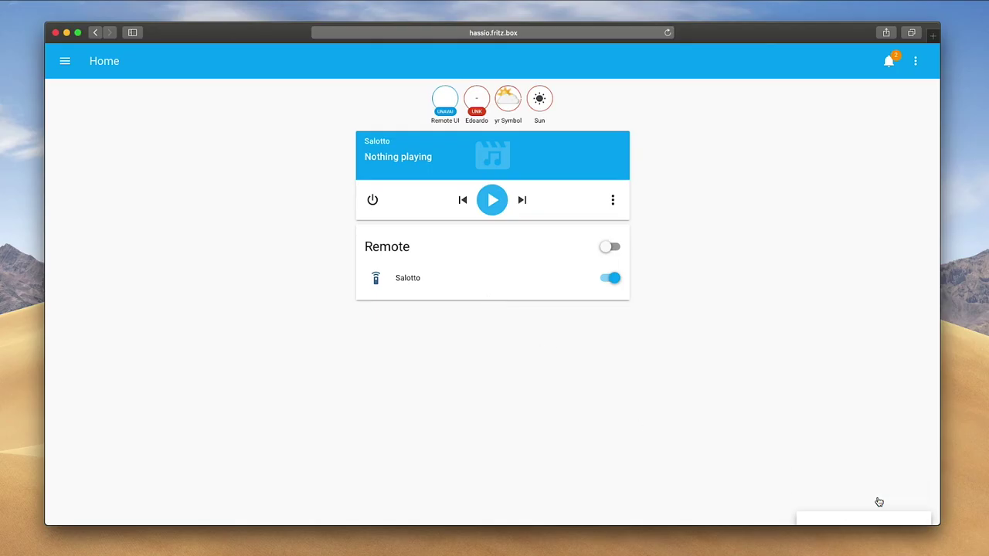
{"action": "left_click", "coordinate": [67, 71]}
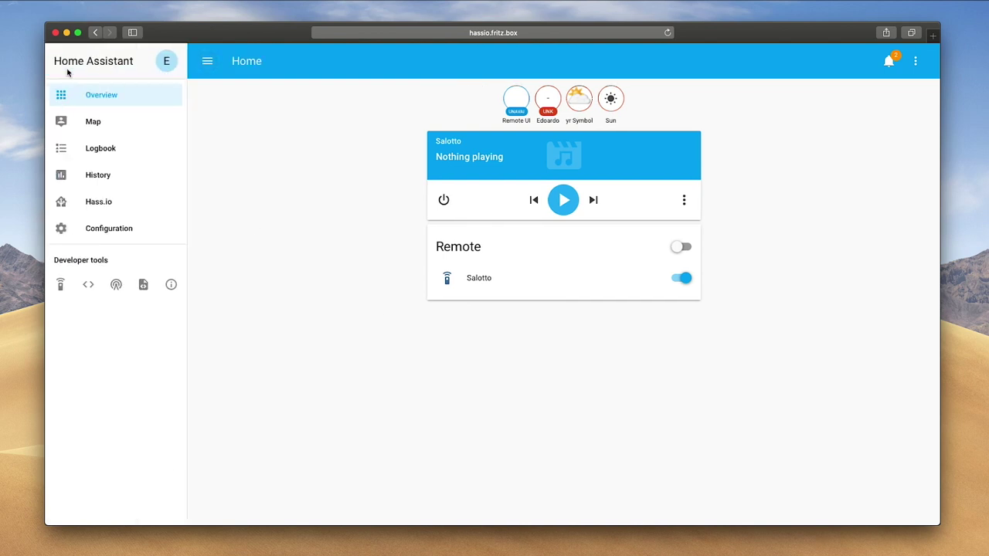
{"action": "left_click", "coordinate": [92, 201]}
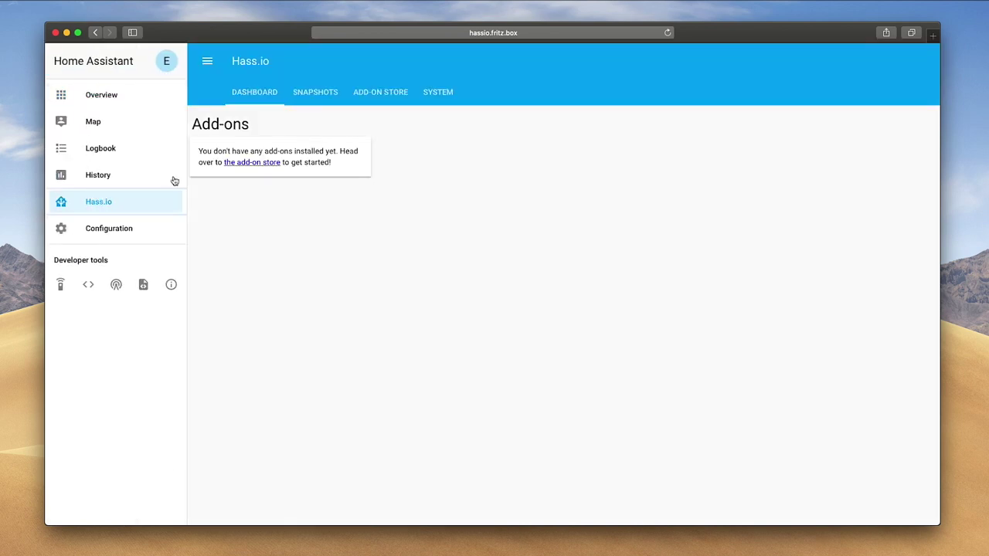
{"action": "left_click", "coordinate": [376, 100]}
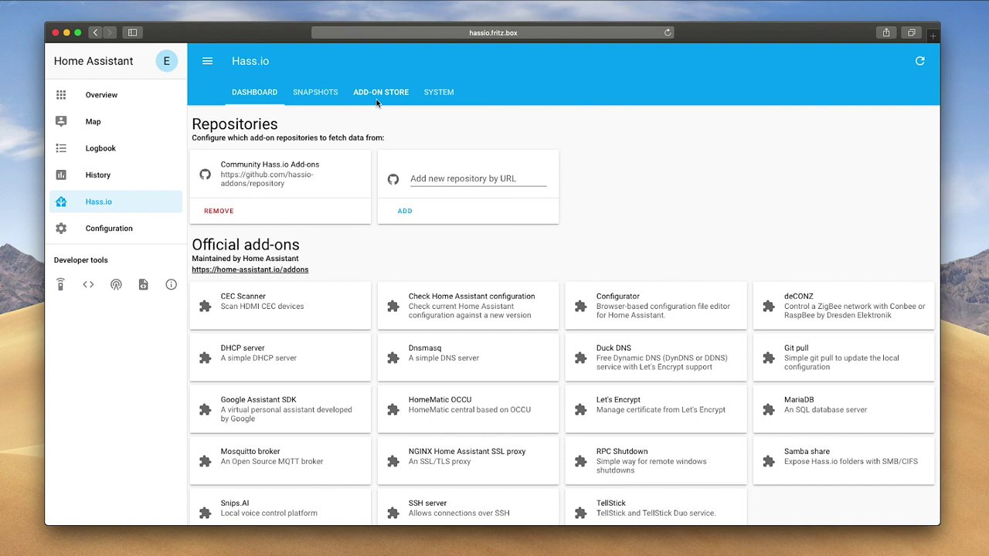
{"action": "left_click", "coordinate": [656, 310]}
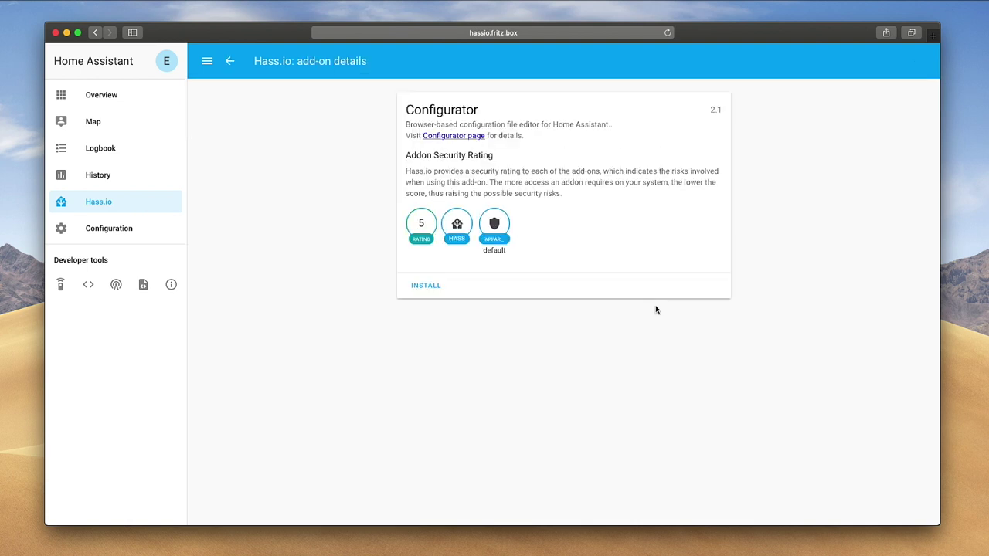
{"action": "left_click", "coordinate": [424, 292]}
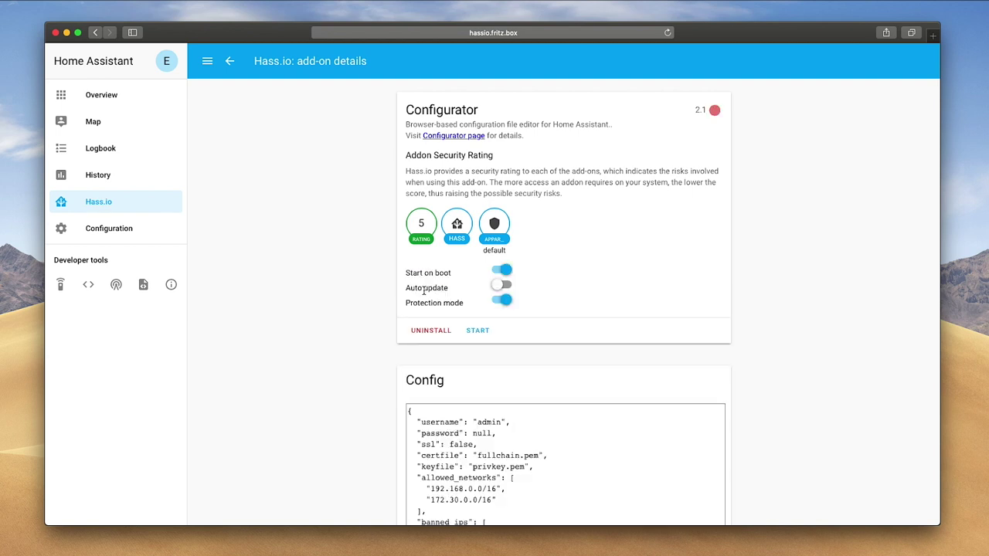
Replace the Configurator's default admin username and null password with custom login credentials.
{"action": "scroll", "coordinate": [412, 292], "scroll_direction": "down", "scroll_amount": 5}
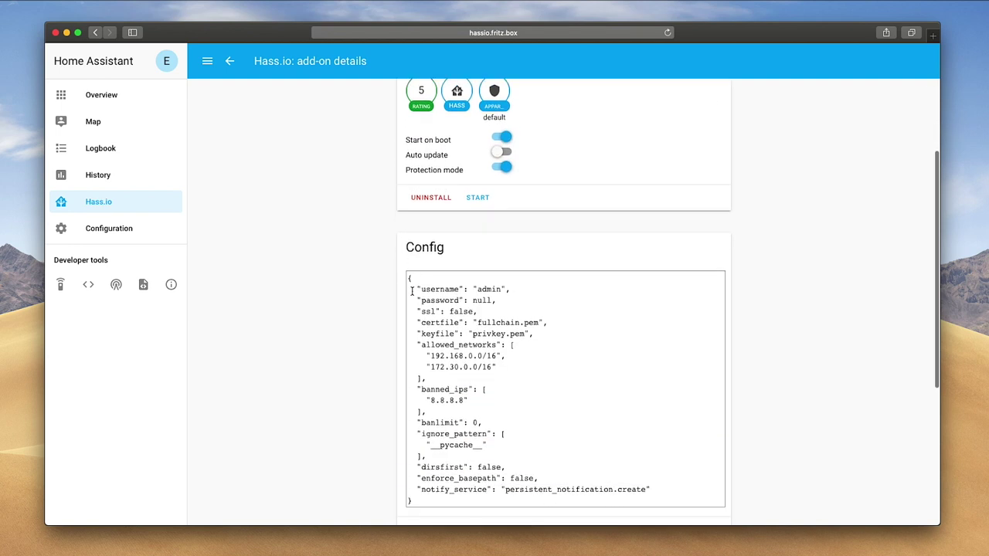
{"action": "left_click_drag", "start_coordinate": [486, 284], "coordinate": [504, 287]}
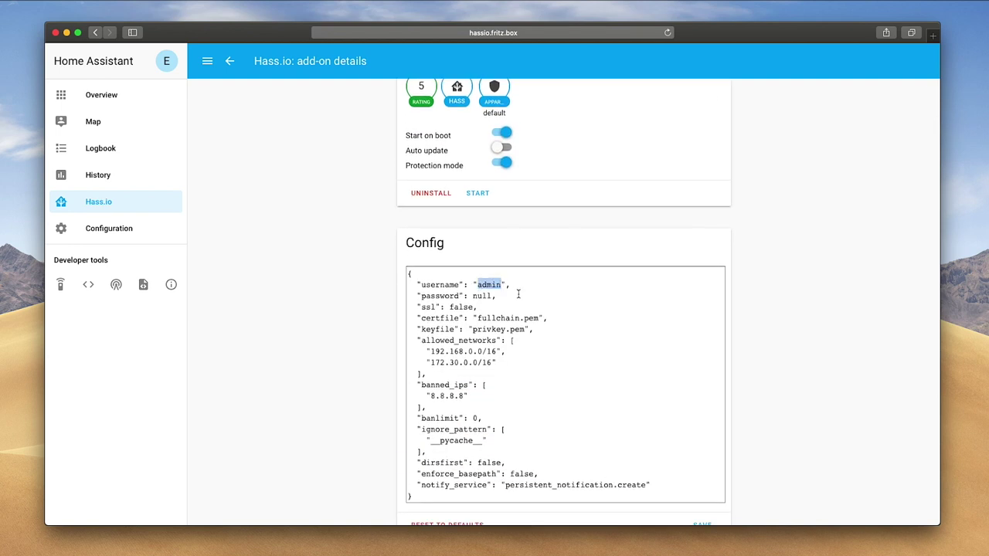
{"action": "type", "text": "edoardo"}
{"action": "left_click_drag", "start_coordinate": [488, 295], "coordinate": [473, 296]}
{"action": "type", "text": "\""}
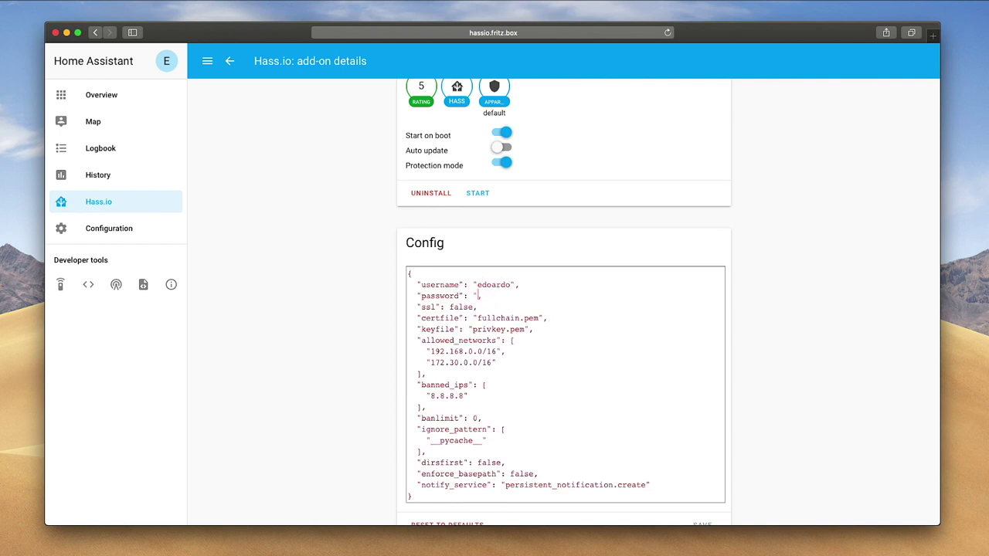
{"action": "type", "text": "password\""}
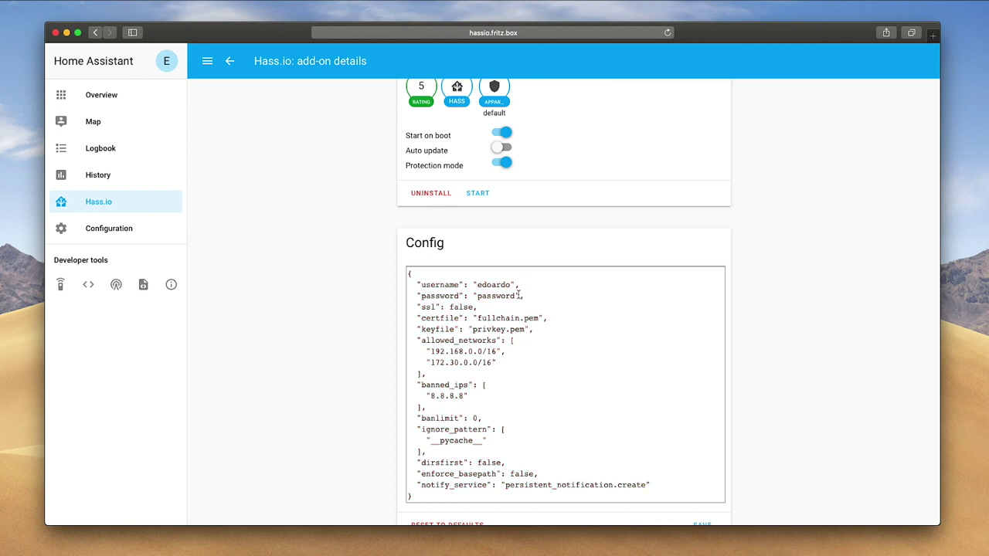
{"action": "scroll", "coordinate": [519, 291], "scroll_direction": "down", "scroll_amount": 3}
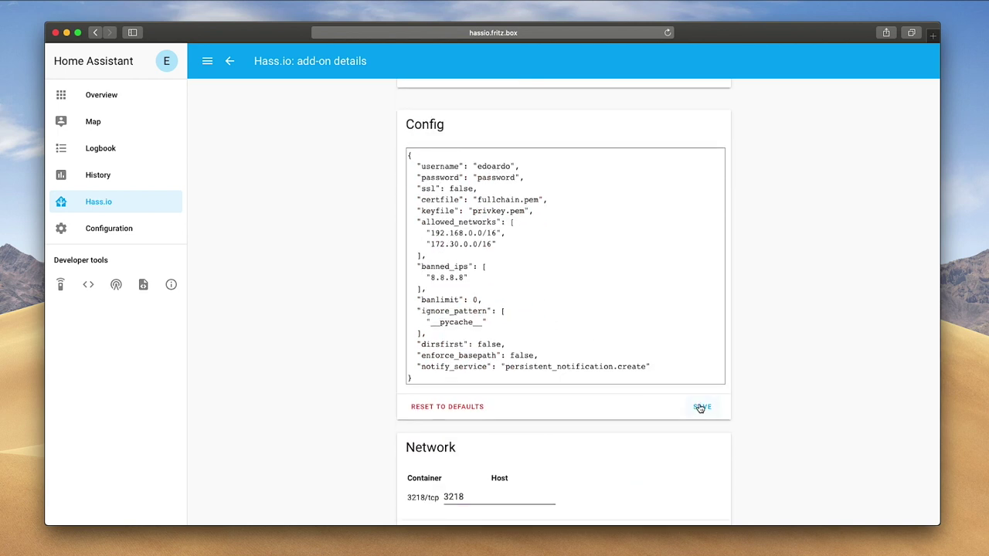
{"action": "scroll", "coordinate": [564, 281], "scroll_direction": "up", "scroll_amount": 5}
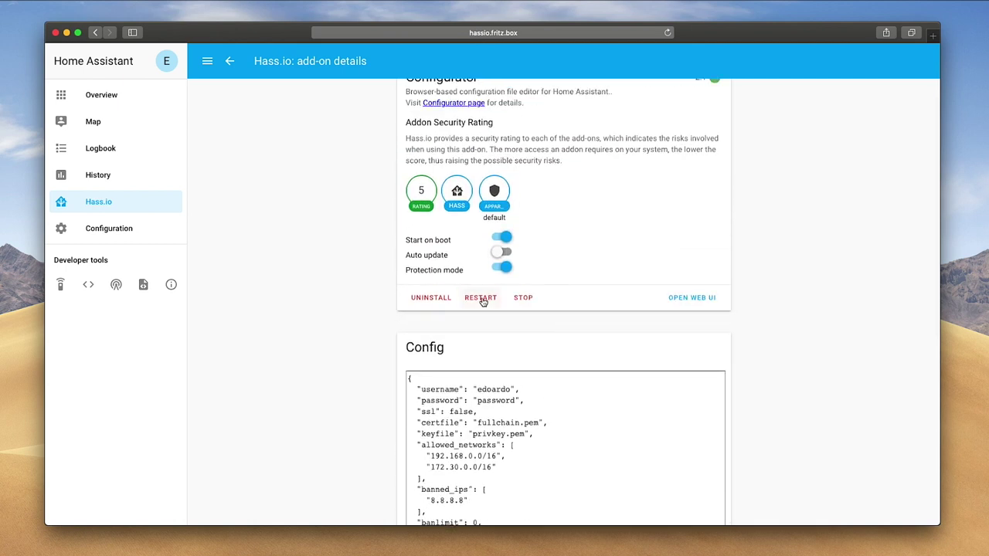
Log in to the Configurator web UI with the custom credentials and close the 'Policy not fulfilled' tab.
{"action": "left_click", "coordinate": [672, 300]}
{"action": "type", "text": "edoardo"}
{"action": "key", "text": "Tab"}
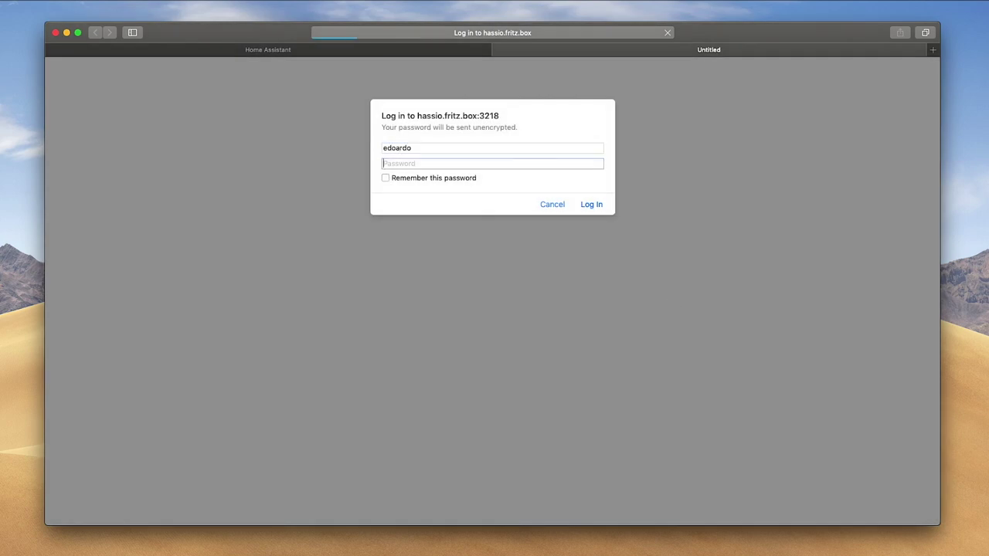
{"action": "type", "text": "••"}
{"action": "key", "text": "Return"}
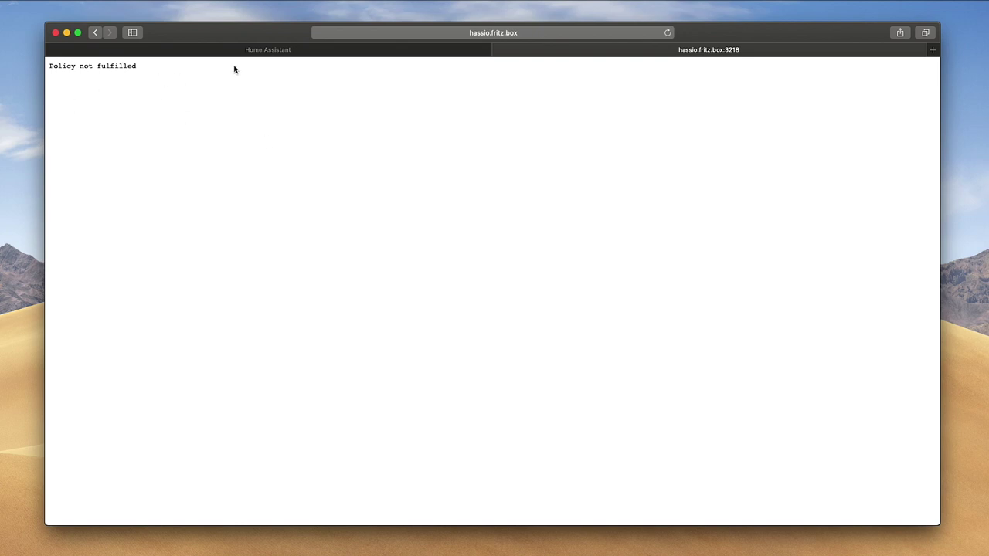
{"action": "left_click", "coordinate": [497, 49]}
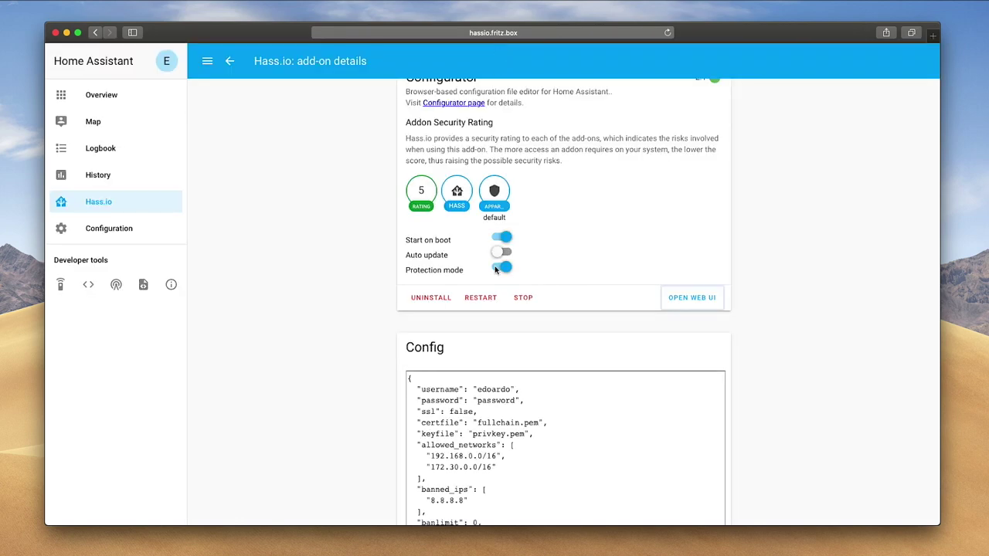
Add "0.0.0.0/0" after 172.30.0.0/16 in allowed_networks, save the config and restart Configurator.
{"action": "scroll", "coordinate": [495, 268], "scroll_direction": "down", "scroll_amount": 3}
{"action": "left_click", "coordinate": [504, 331]}
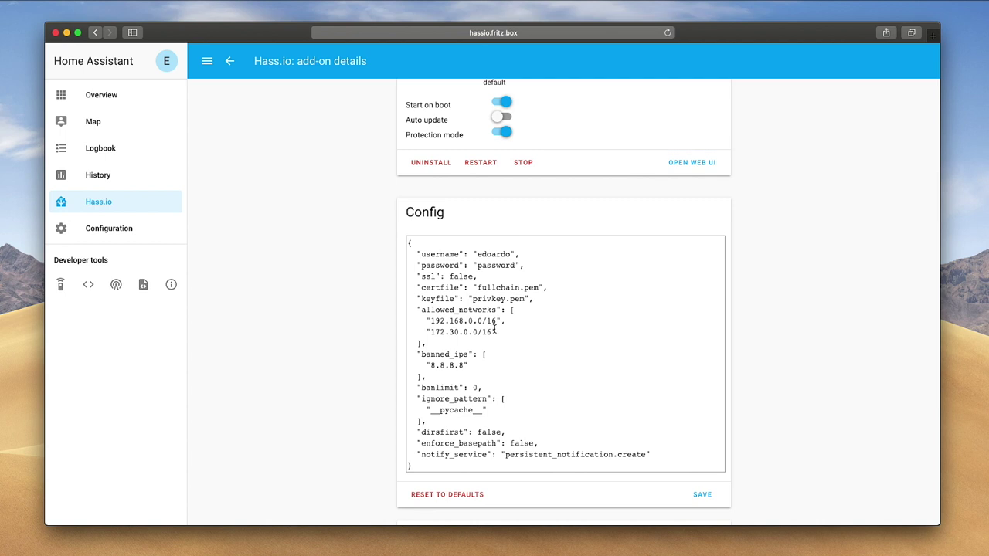
{"action": "type", "text": ","}
{"action": "key", "text": "Return"}
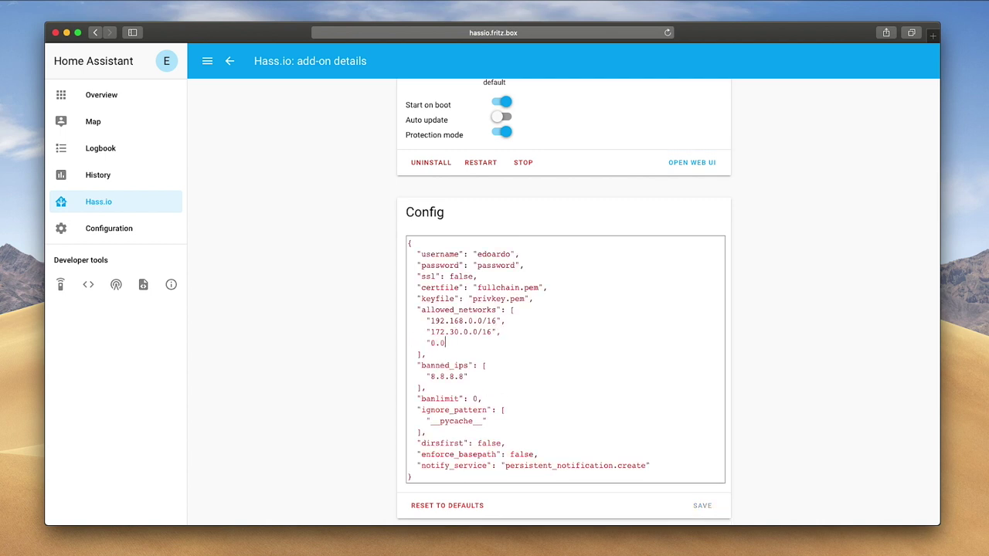
{"action": "type", "text": "\"0.0.0.0/0\""}
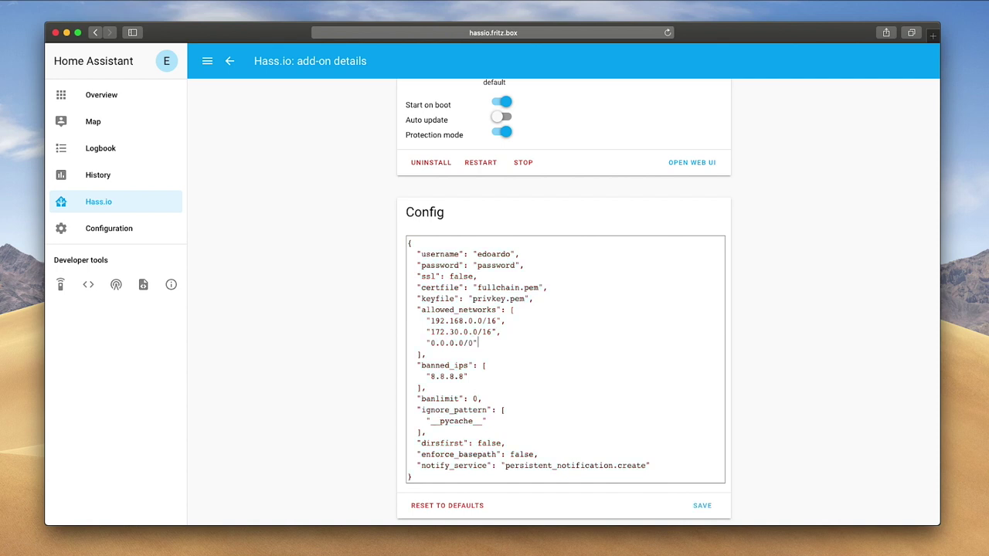
{"action": "scroll", "coordinate": [532, 348], "scroll_direction": "down", "scroll_amount": 2}
{"action": "left_click", "coordinate": [699, 430]}
{"action": "left_click", "coordinate": [482, 332]}
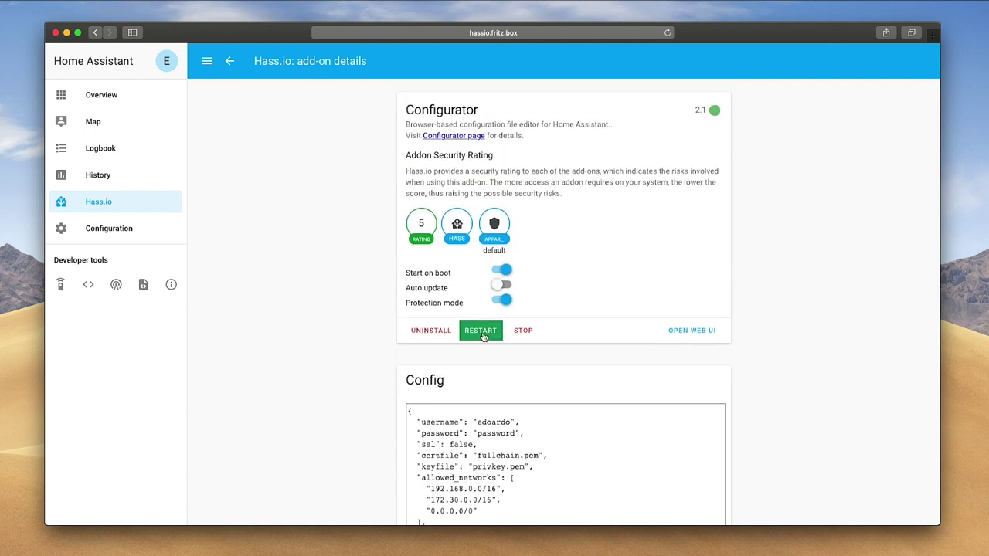
Open /config/configuration.yaml in the HASS Configurator editor and show its three-dot actions menu.
{"action": "left_click", "coordinate": [686, 330]}
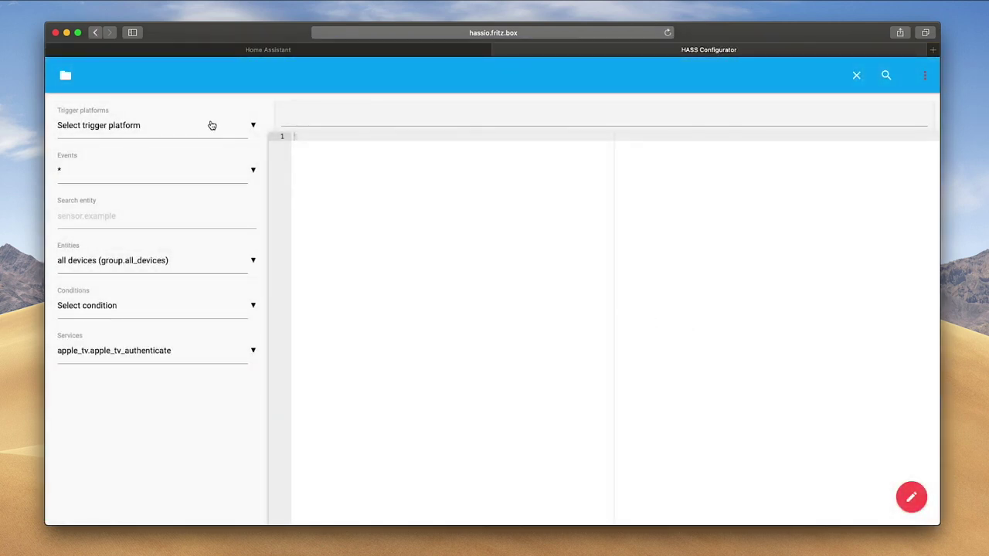
{"action": "left_click", "coordinate": [66, 78]}
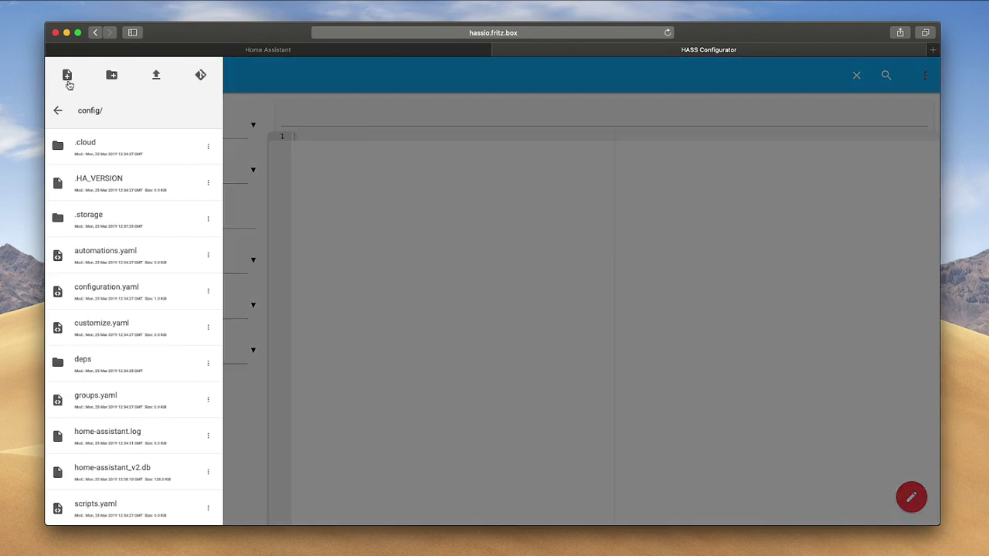
{"action": "left_click", "coordinate": [124, 289]}
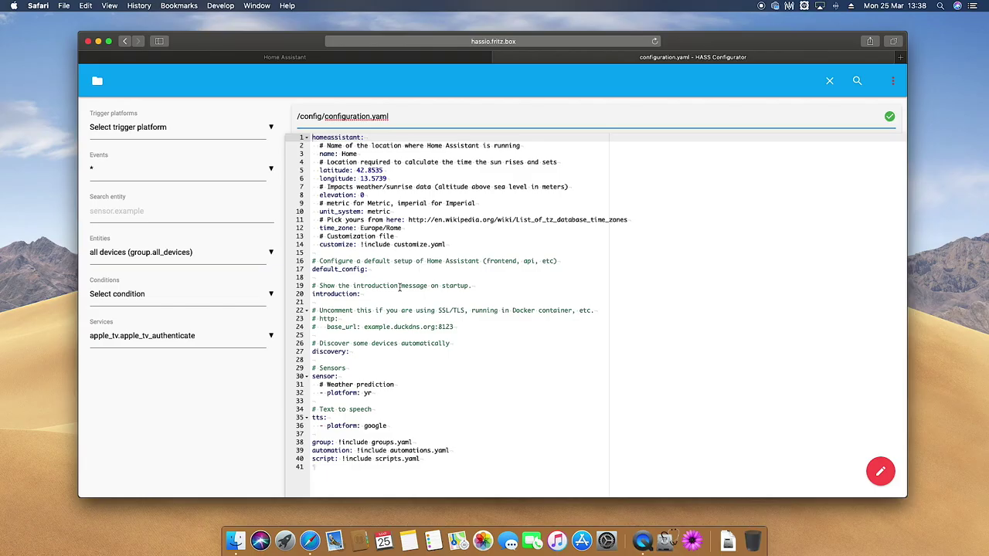
{"action": "left_click", "coordinate": [892, 80]}
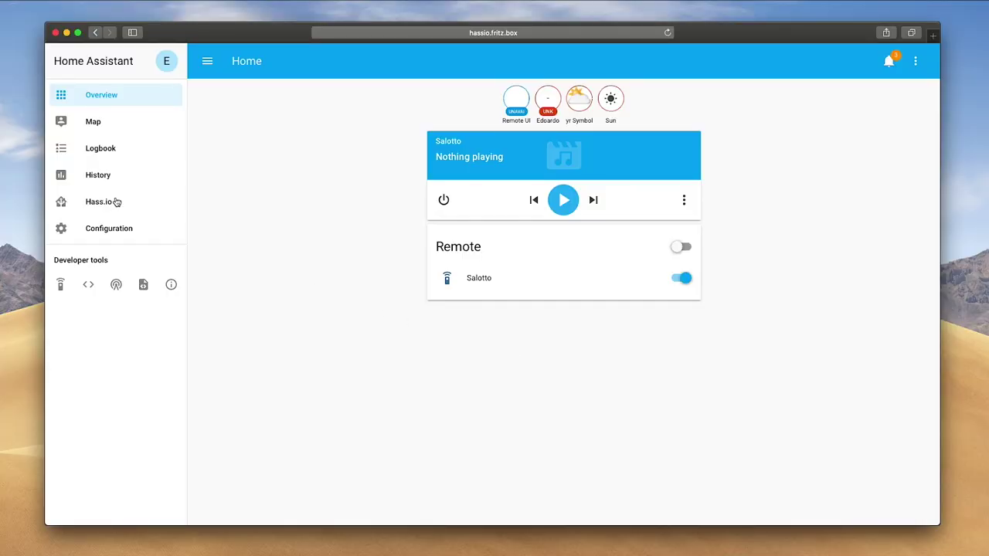
Switch to the Hass.io section from the Home Assistant sidebar.
{"action": "left_click", "coordinate": [115, 202]}
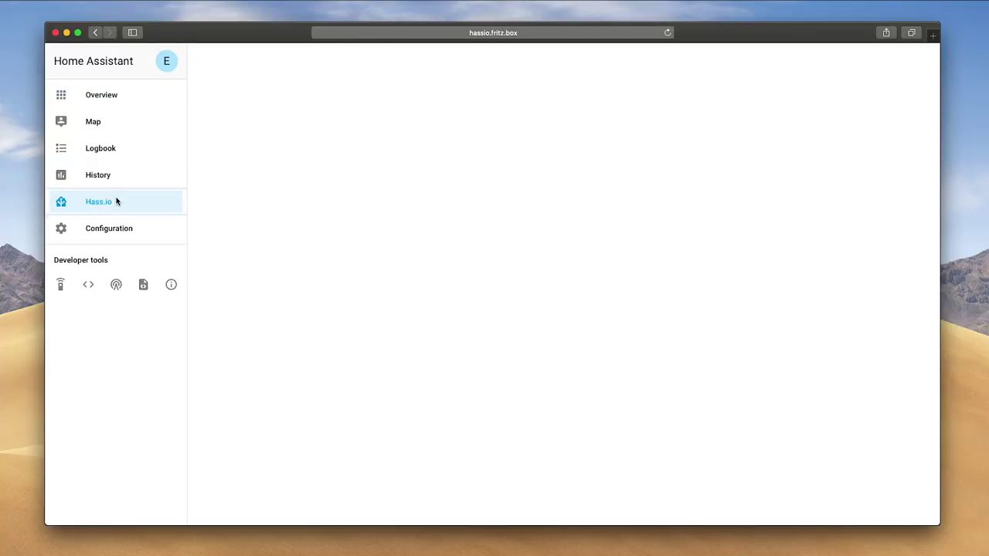
Install the Samba share add-on (8.1) from the Hass.io add-on store.
{"action": "left_click", "coordinate": [385, 99]}
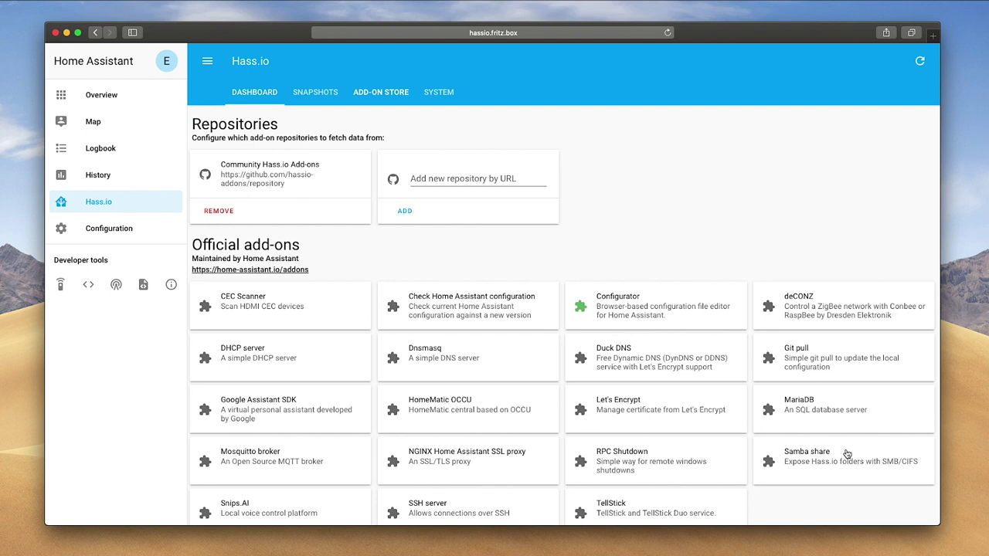
{"action": "left_click", "coordinate": [846, 453]}
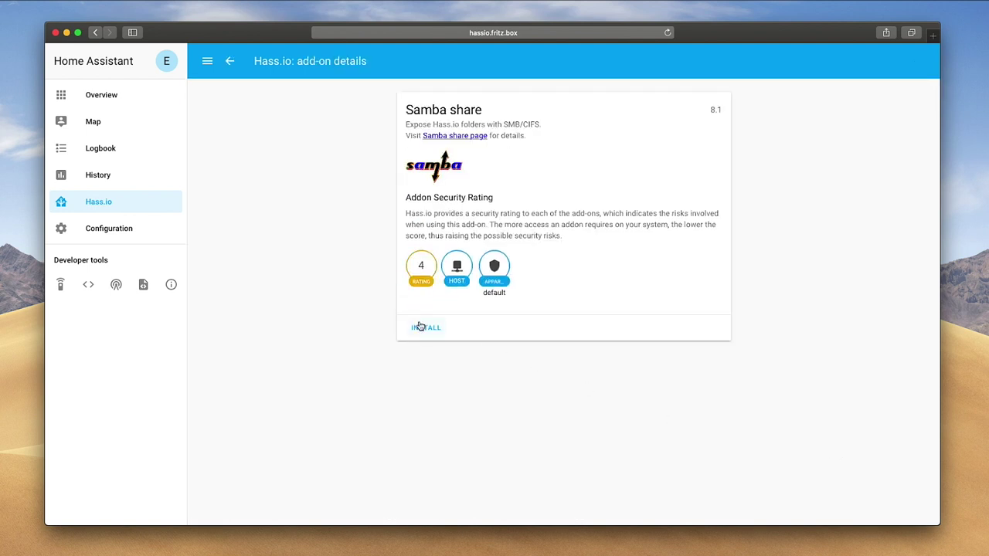
{"action": "left_click", "coordinate": [420, 326]}
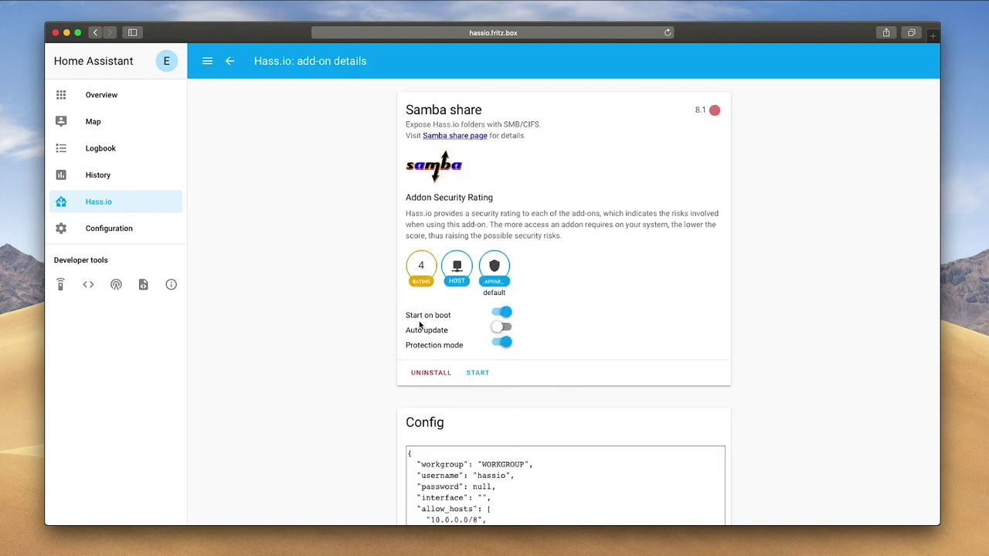
Set a custom password in the Samba share config and change its interface from wlan0 to eth0.
{"action": "scroll", "coordinate": [417, 327], "scroll_direction": "down", "scroll_amount": 5}
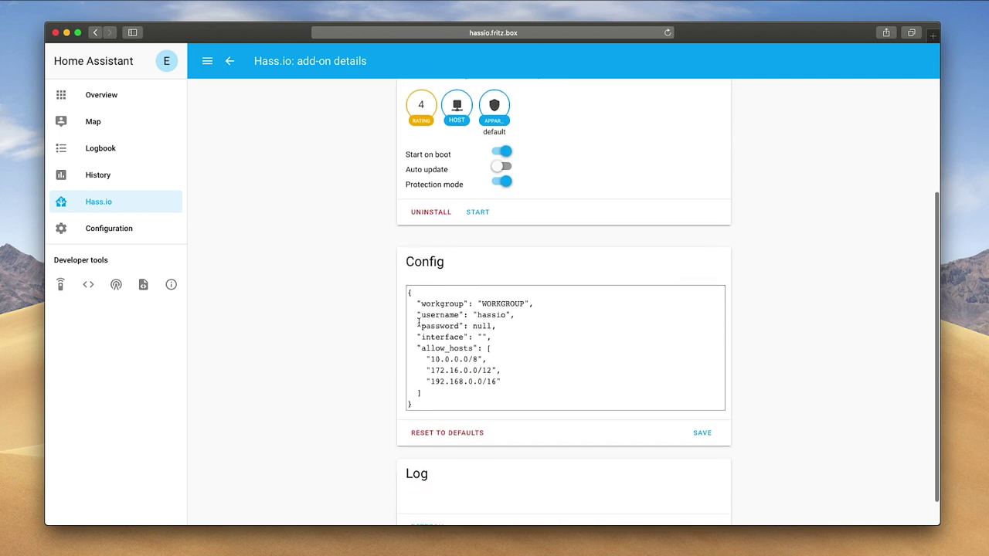
{"action": "left_click_drag", "start_coordinate": [476, 299], "coordinate": [527, 299]}
{"action": "left_click", "coordinate": [523, 298]}
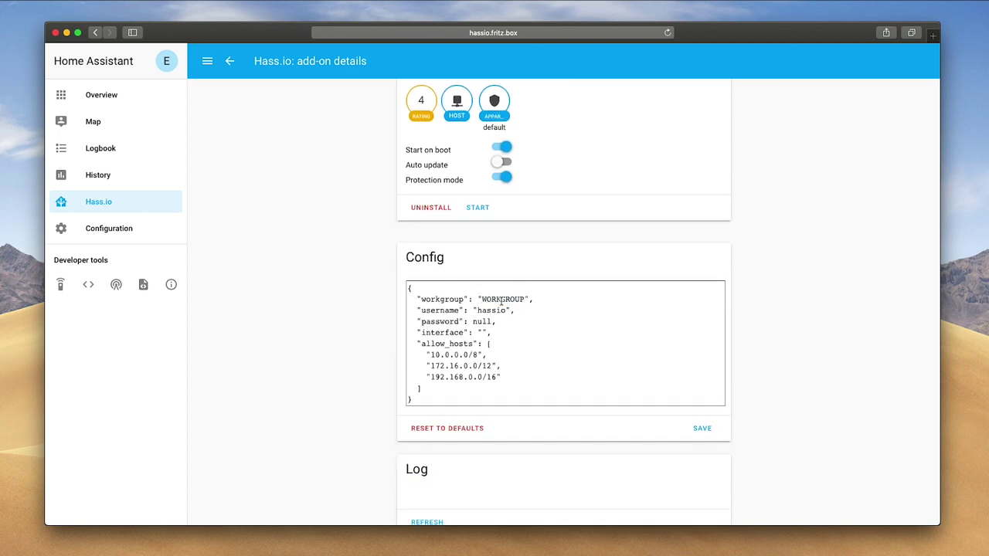
{"action": "mouse_move", "coordinate": [478, 309]}
{"action": "left_mouse_down"}
{"action": "mouse_move", "coordinate": [506, 310]}
{"action": "mouse_move", "coordinate": [488, 321]}
{"action": "left_mouse_up"}
{"action": "left_click", "coordinate": [504, 309]}
{"action": "type", "text": "\"pas"}
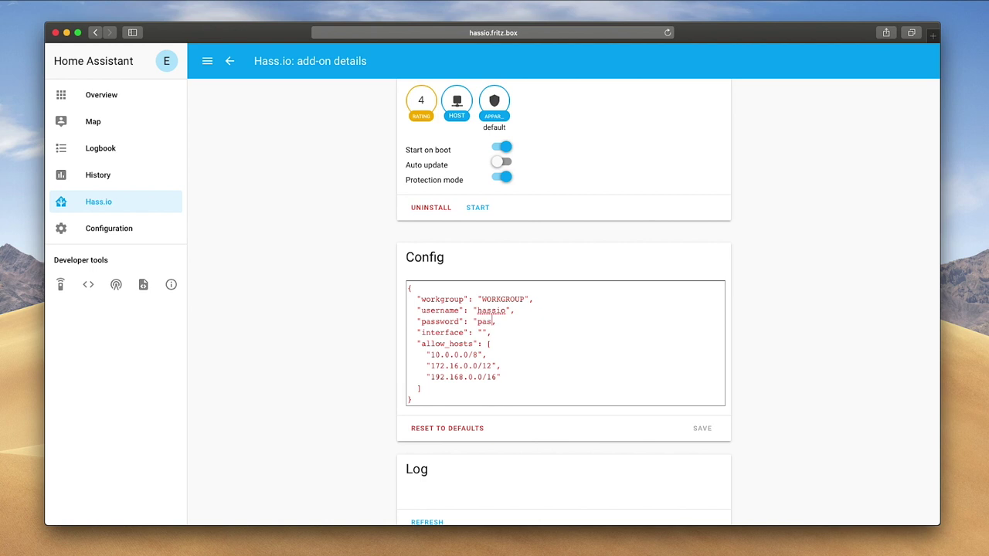
{"action": "type", "text": "sword2\""}
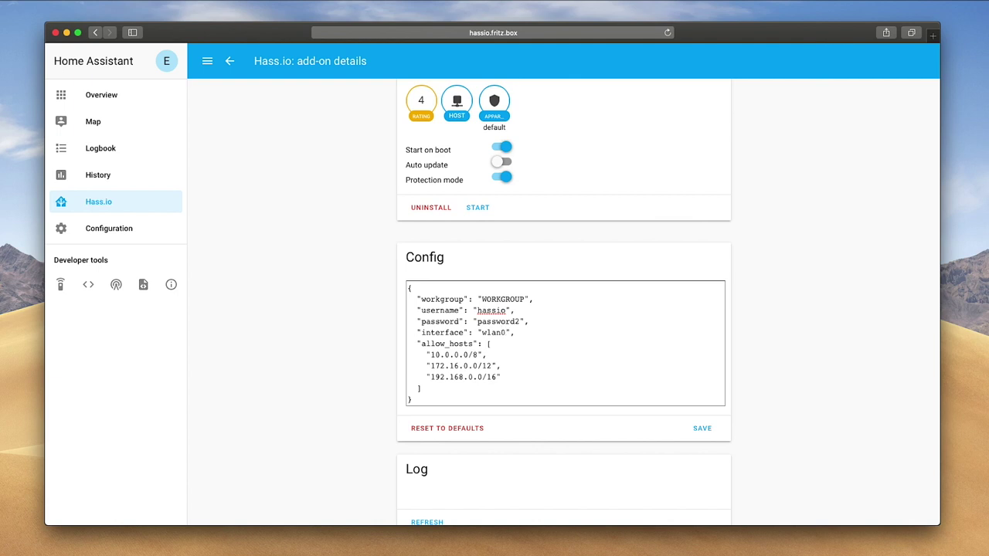
{"action": "key", "text": "shift+Left"}
{"action": "key", "text": "shift+Left"}
{"action": "key", "text": "shift+Left"}
{"action": "type", "text": "et"}
Save the Samba config, start the add-on and confirm its log shows smbd waiting for connections.
{"action": "left_click", "coordinate": [701, 428]}
{"action": "left_click", "coordinate": [479, 208]}
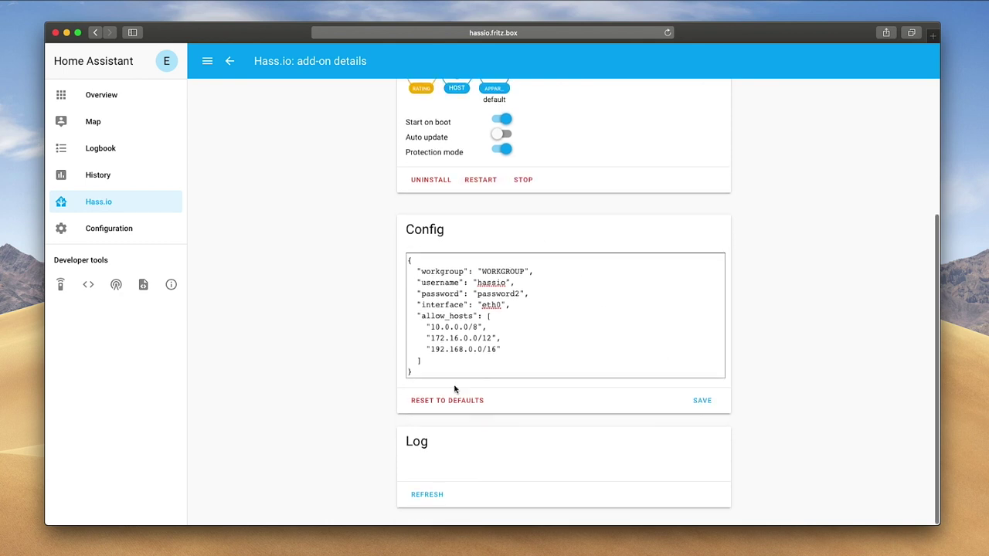
{"action": "left_click", "coordinate": [438, 492]}
{"action": "scroll", "coordinate": [441, 493], "scroll_direction": "down", "scroll_amount": 5}
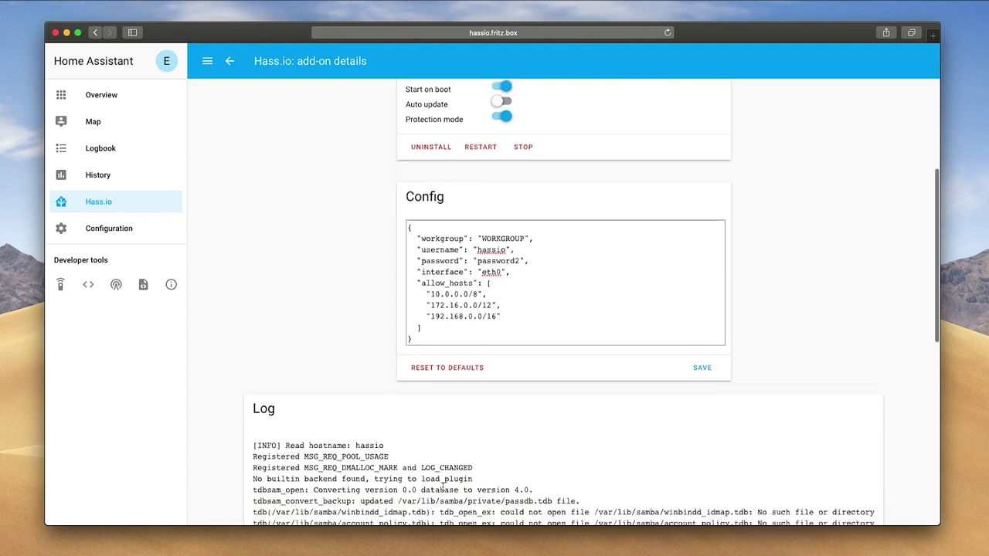
{"action": "scroll", "coordinate": [442, 489], "scroll_direction": "down", "scroll_amount": 5}
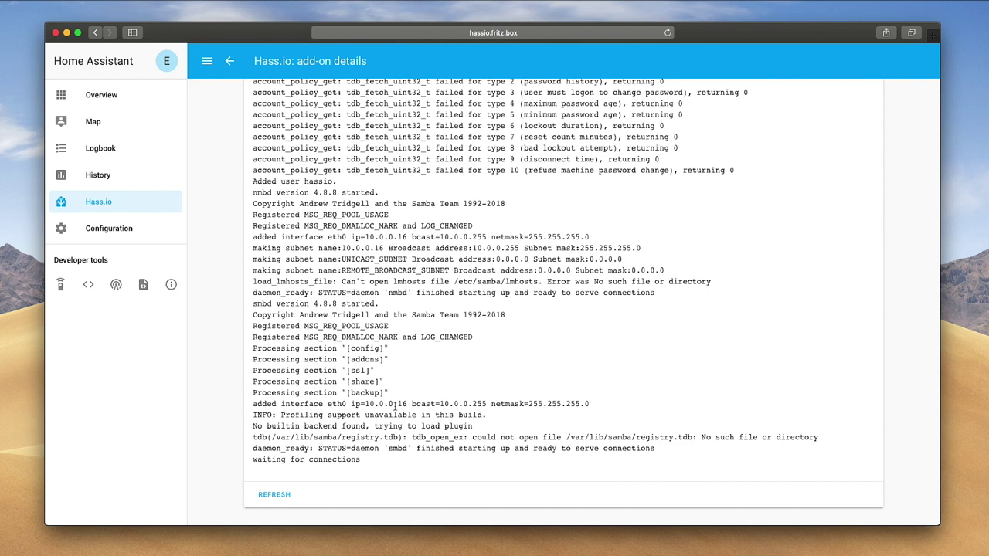
{"action": "scroll", "coordinate": [394, 409], "scroll_direction": "up", "scroll_amount": 15}
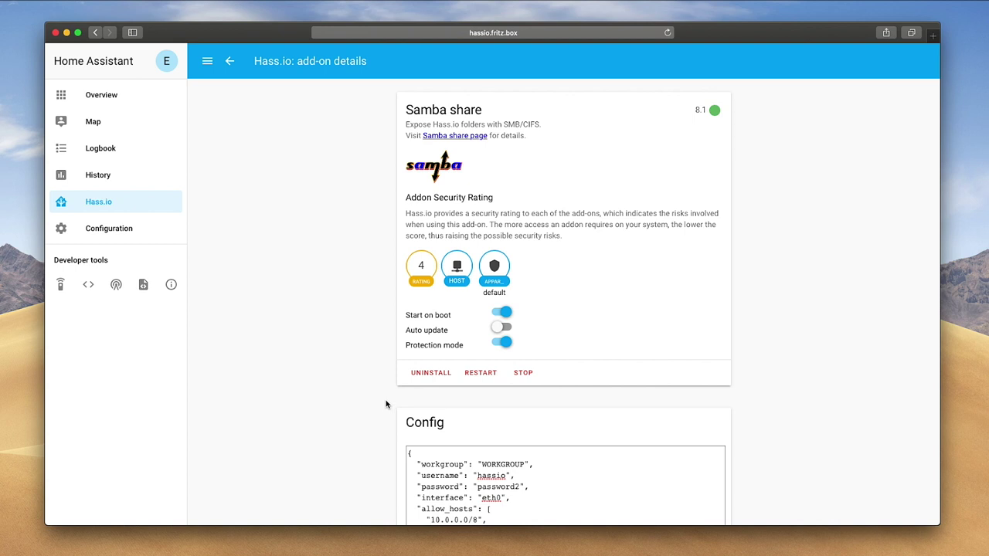
{"action": "left_click", "coordinate": [66, 32]}
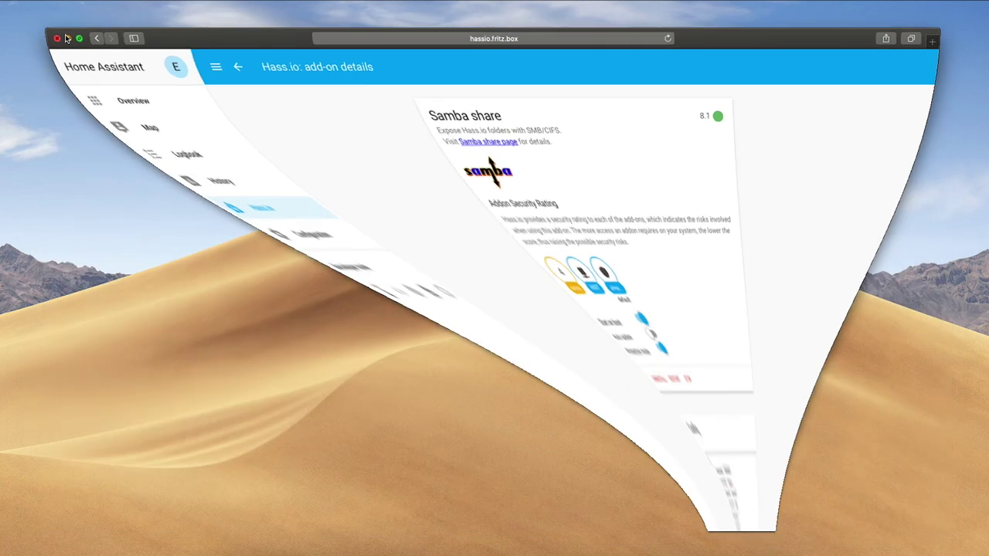
Connect Finder to the hassio network server as user hassio, remembering the password in the keychain.
{"action": "left_click", "coordinate": [222, 539]}
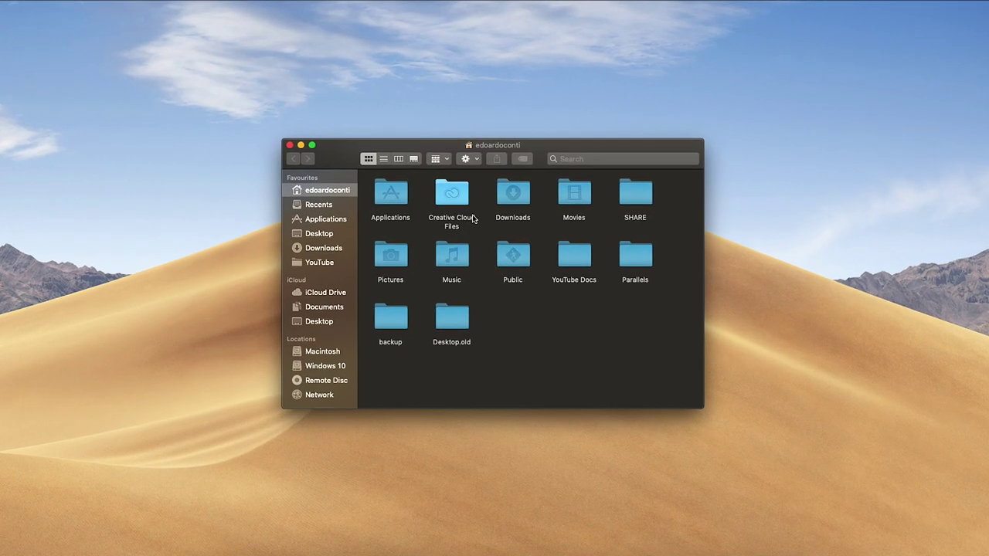
{"action": "left_click", "coordinate": [317, 396]}
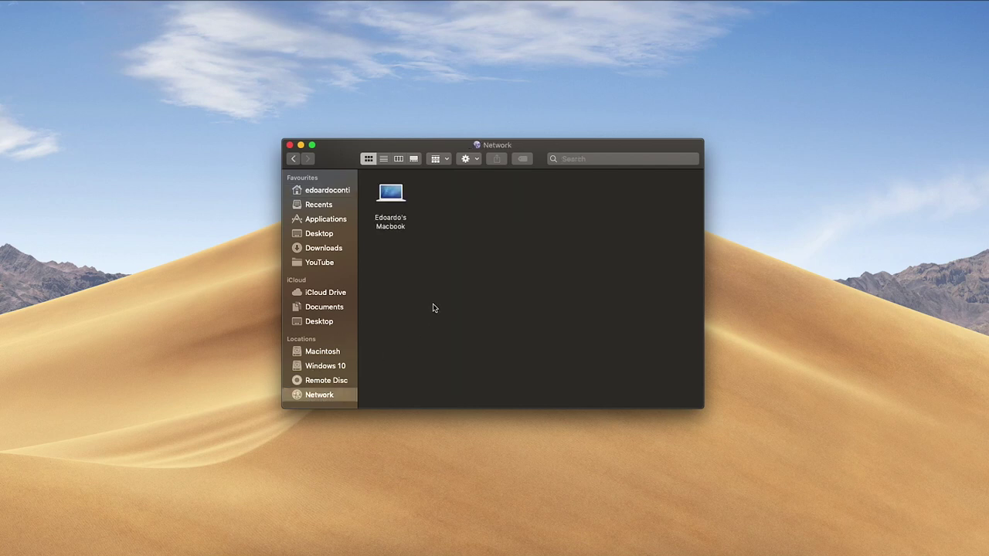
{"action": "double_click", "coordinate": [456, 200]}
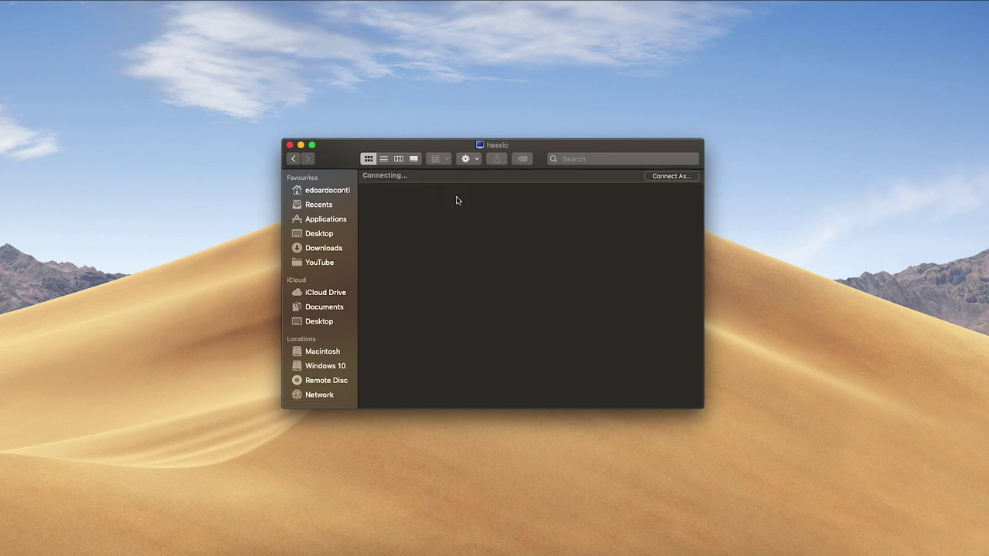
{"action": "left_click", "coordinate": [661, 179]}
{"action": "double_click", "coordinate": [535, 185]}
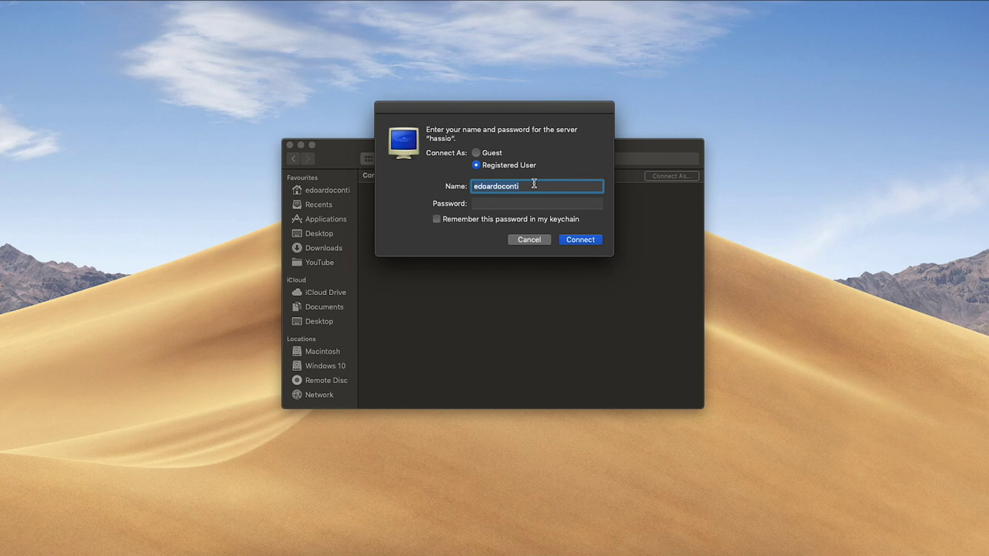
{"action": "type", "text": "hassio"}
{"action": "key", "text": "Tab"}
{"action": "type", "text": "********"}
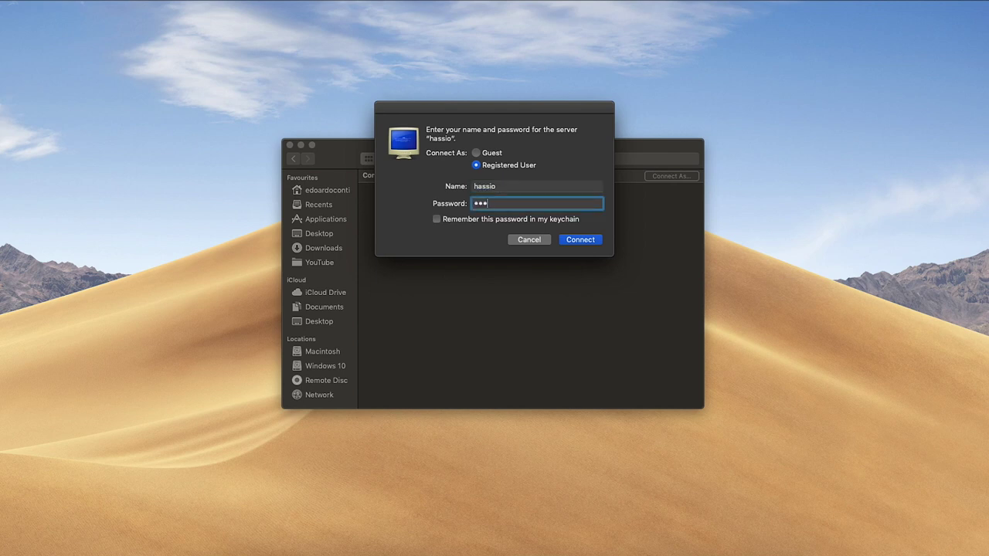
{"action": "left_click", "coordinate": [469, 221]}
{"action": "left_click", "coordinate": [589, 240]}
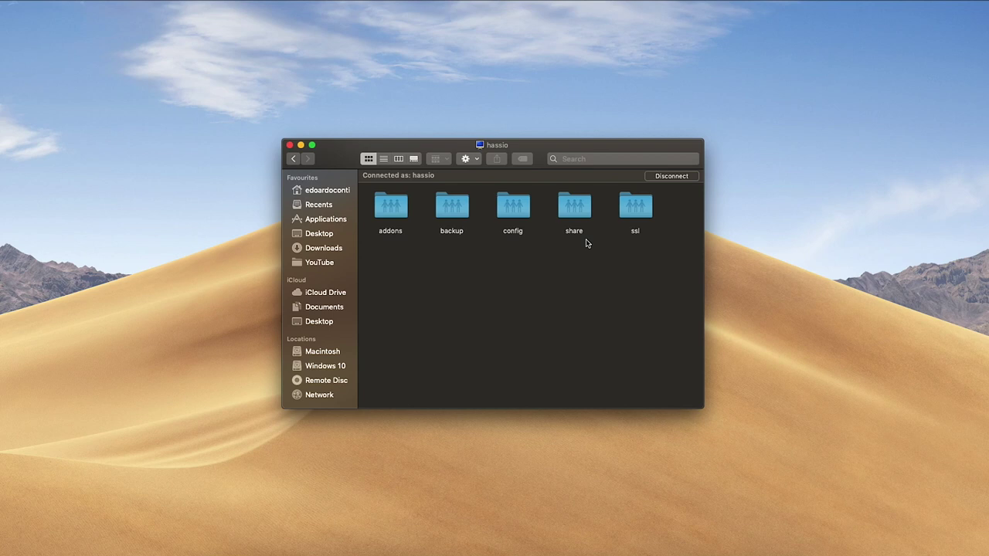
Open configuration.yaml from the hassio config share with TextMate and scroll through its entries.
{"action": "double_click", "coordinate": [510, 213]}
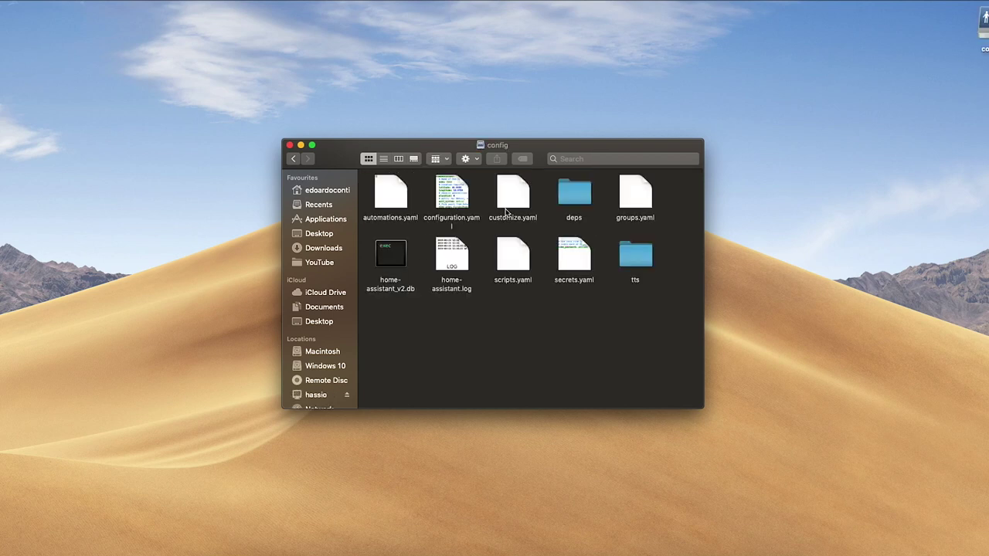
{"action": "right_click", "coordinate": [450, 195]}
{"action": "mouse_move", "coordinate": [491, 214]}
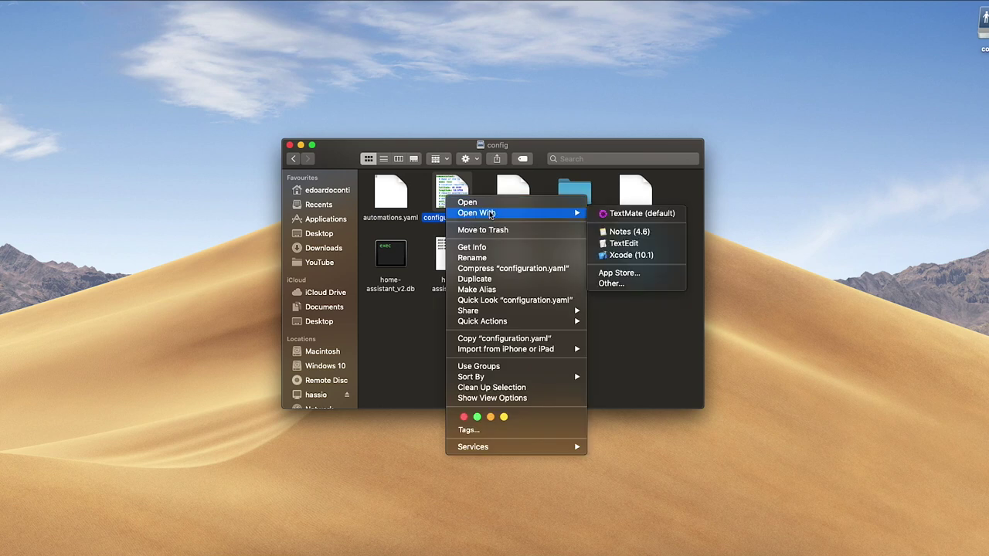
{"action": "left_click", "coordinate": [624, 214]}
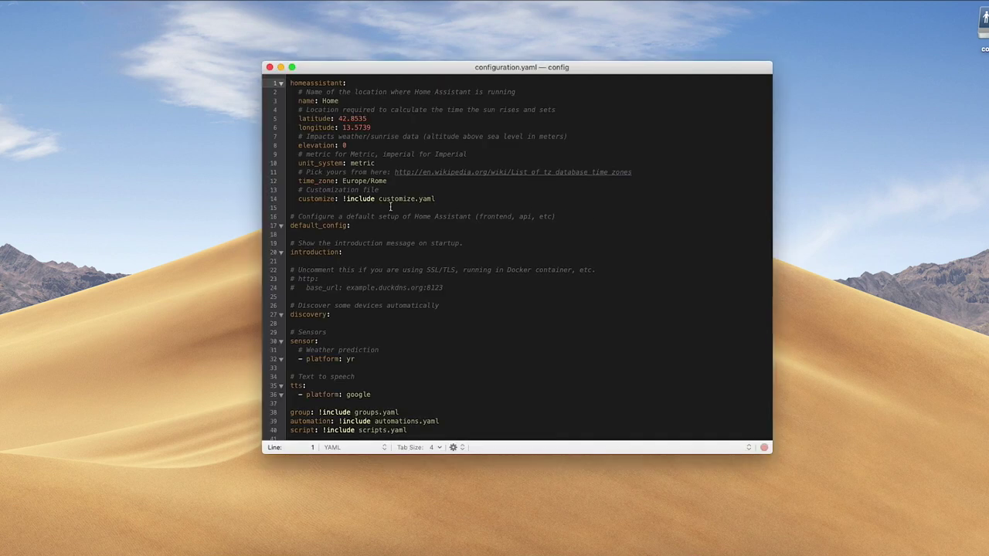
{"action": "scroll", "coordinate": [363, 205], "scroll_direction": "down", "scroll_amount": 1}
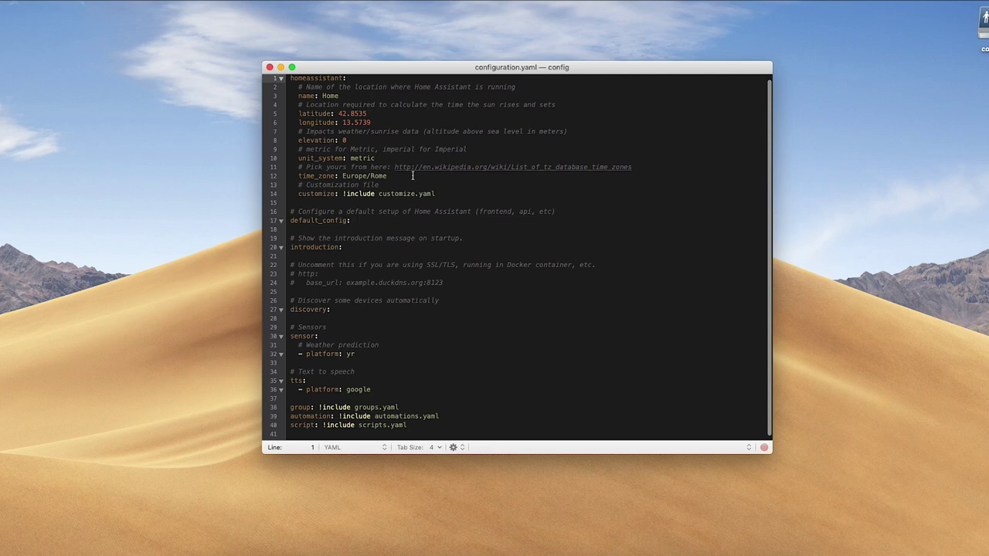
{"action": "scroll", "coordinate": [333, 213], "scroll_direction": "down", "scroll_amount": 1}
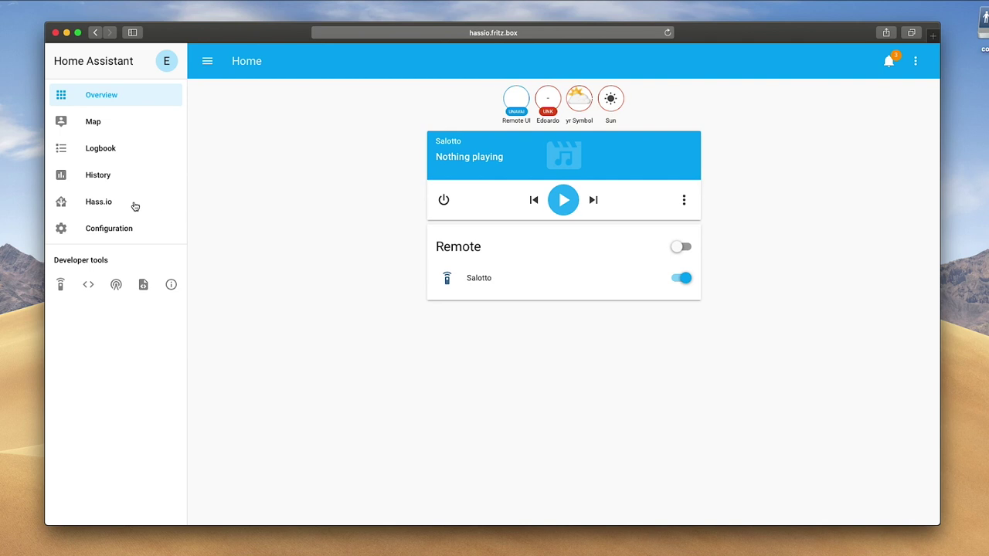
Install the Duck DNS add-on from the Hass.io add-on store.
{"action": "left_click", "coordinate": [133, 205]}
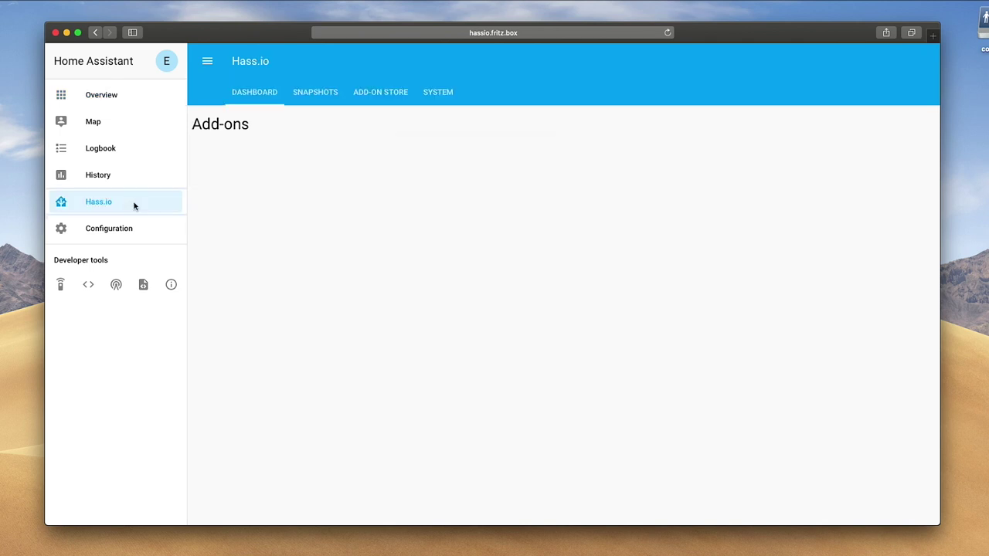
{"action": "left_click", "coordinate": [375, 102]}
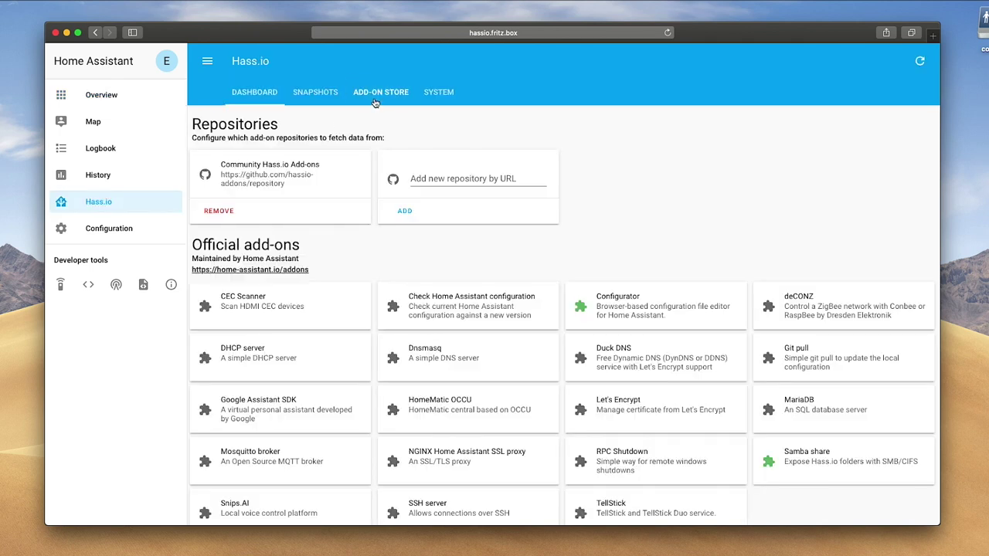
{"action": "left_click", "coordinate": [649, 372]}
{"action": "left_click", "coordinate": [427, 330]}
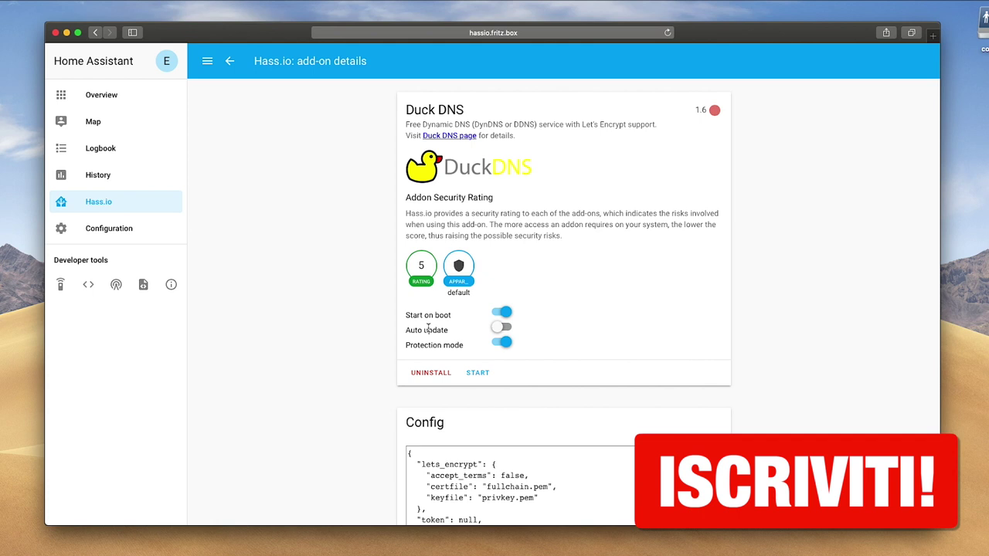
{"action": "scroll", "coordinate": [427, 329], "scroll_direction": "down", "scroll_amount": 5}
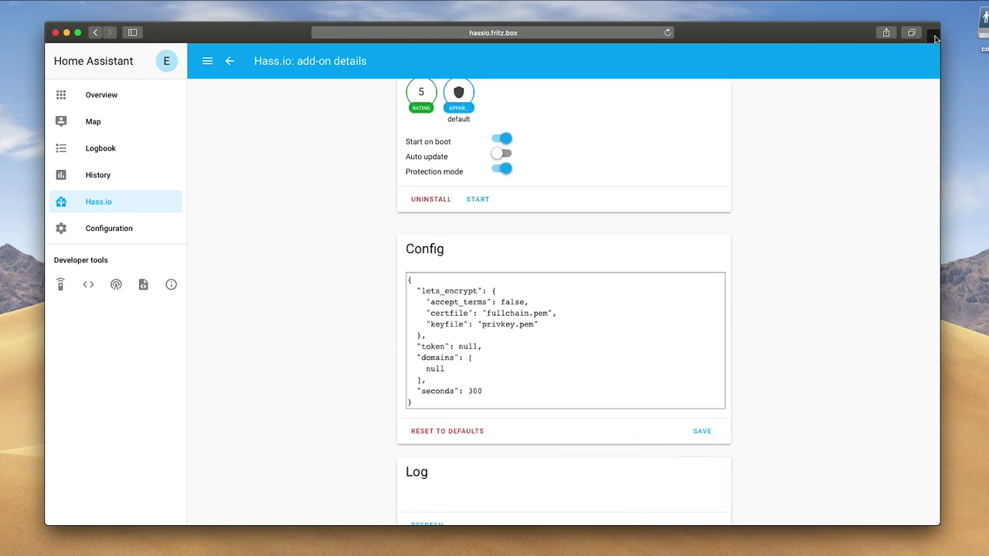
Load duckdns.org in a new browser tab.
{"action": "left_click", "coordinate": [936, 32]}
{"action": "type", "text": "duckdns.org"}
{"action": "key", "text": "Return"}
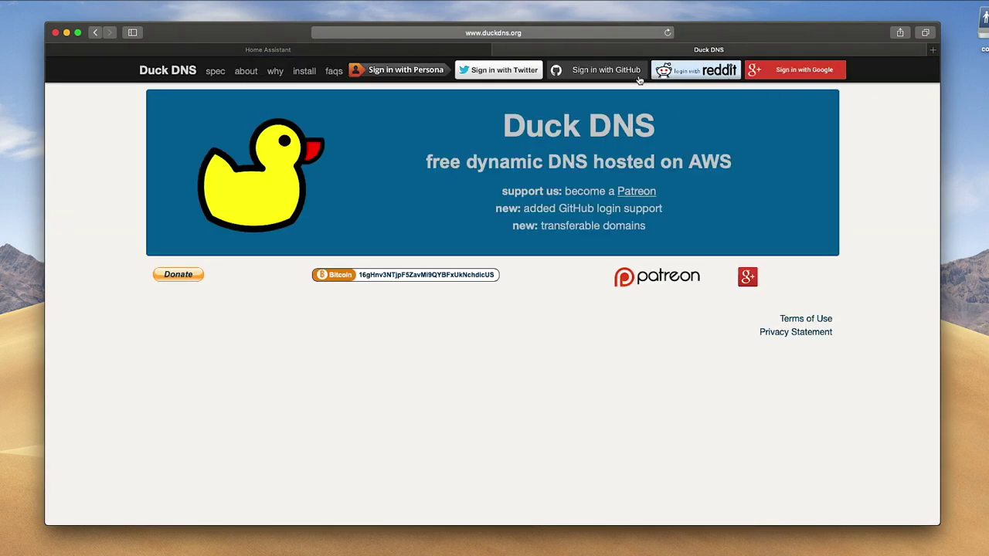
Sign in to Duck DNS, enter the subdomain 'tuo-dorinio', and copy the account token back to Home Assistant.
{"action": "left_click", "coordinate": [816, 75]}
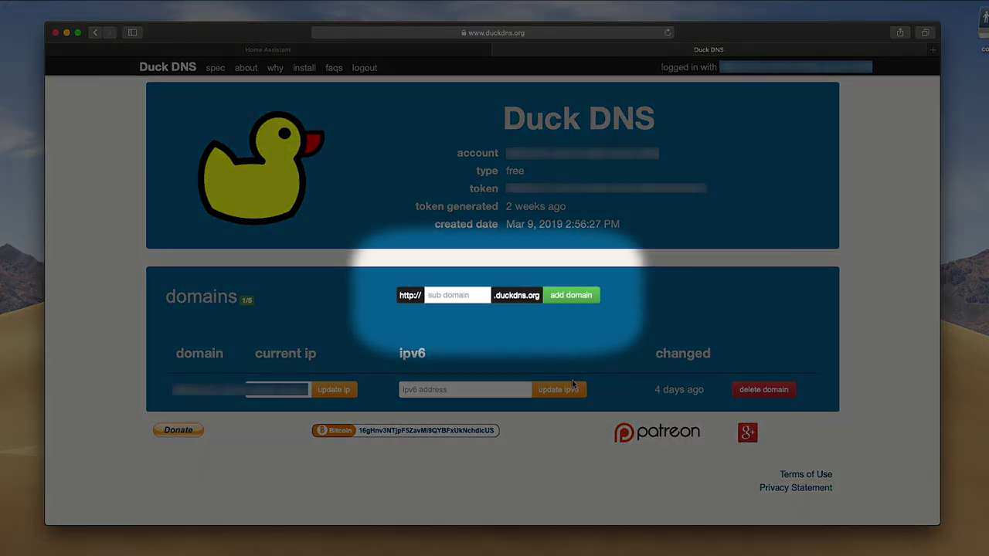
{"action": "type", "text": "tuo-dorinio"}
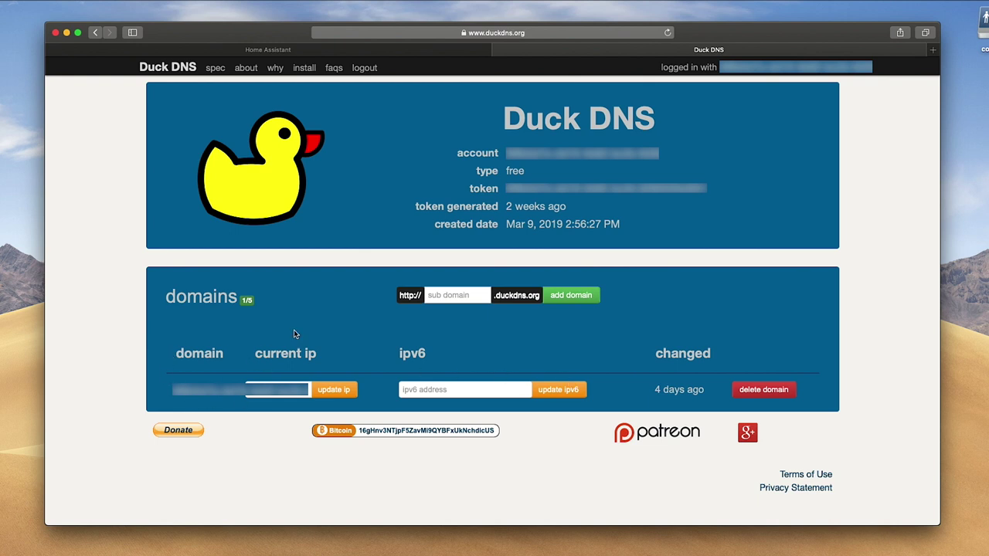
{"action": "left_click_drag", "start_coordinate": [505, 187], "coordinate": [707, 188]}
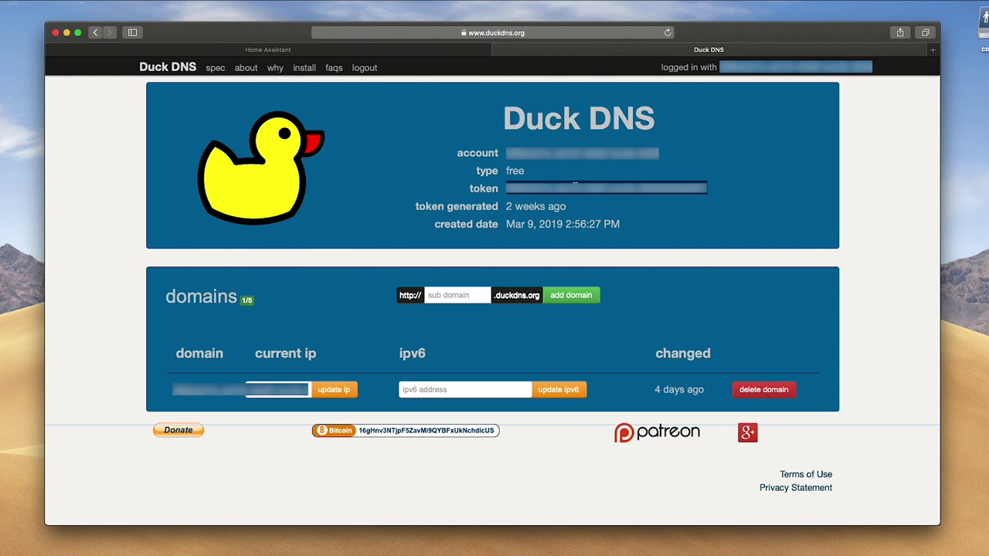
{"action": "left_click", "coordinate": [397, 49]}
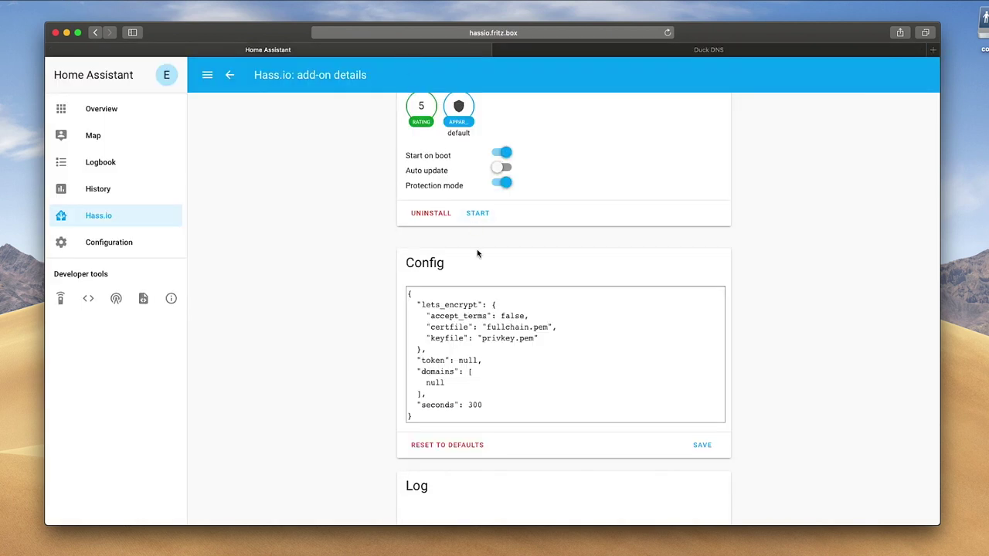
Paste the token over null, set accept_terms to true, and add the subdomain plus .duckdns.org under domains.
{"action": "double_click", "coordinate": [465, 361]}
{"action": "key", "text": "super+v"}
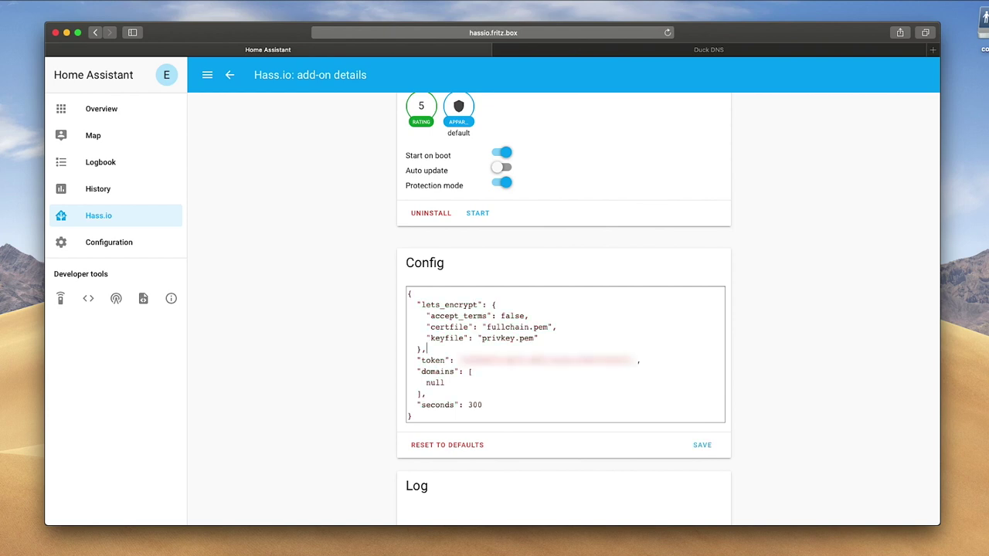
{"action": "key", "text": "shift+Left"}
{"action": "key", "text": "shift+Left"}
{"action": "key", "text": "shift+Left"}
{"action": "key", "text": "shift+Left"}
{"action": "key", "text": "shift+Left"}
{"action": "type", "text": "true"}
{"action": "double_click", "coordinate": [436, 383]}
{"action": "type", "text": "\""}
{"action": "key", "text": "super+v"}
{"action": "type", "text": ".duckdns.org"}
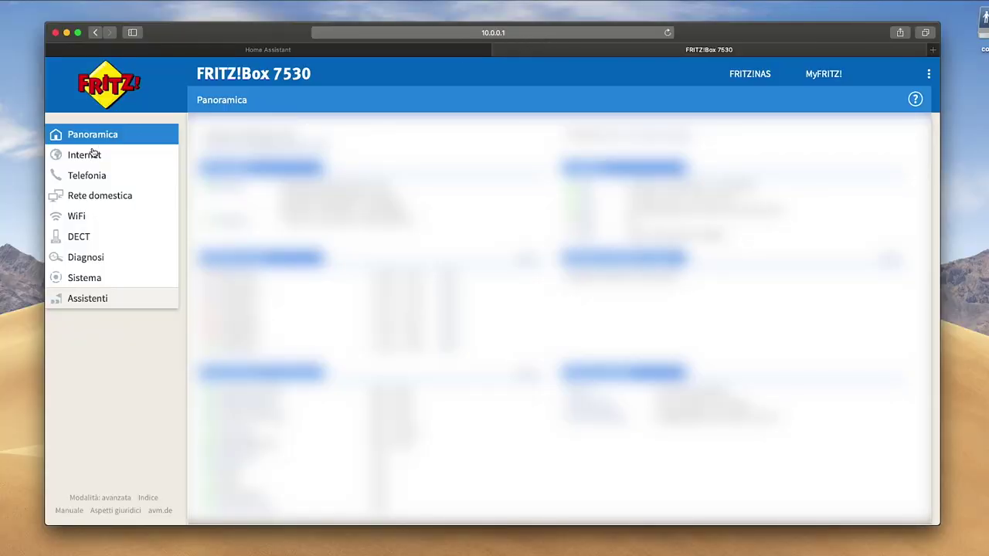
Under Internet > port forwarding, add the hassio device for port sharing.
{"action": "left_click", "coordinate": [90, 154]}
{"action": "left_click", "coordinate": [99, 234]}
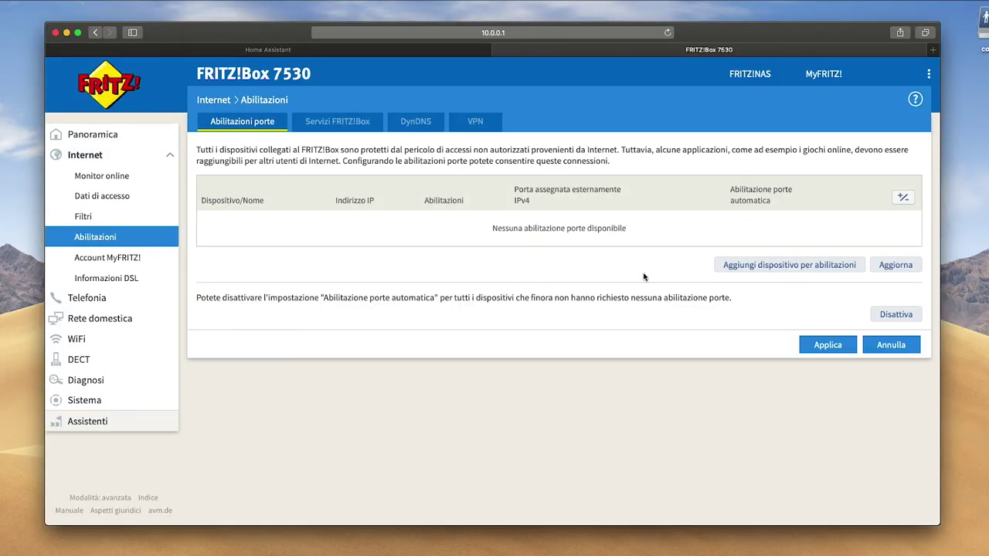
{"action": "left_click", "coordinate": [754, 271]}
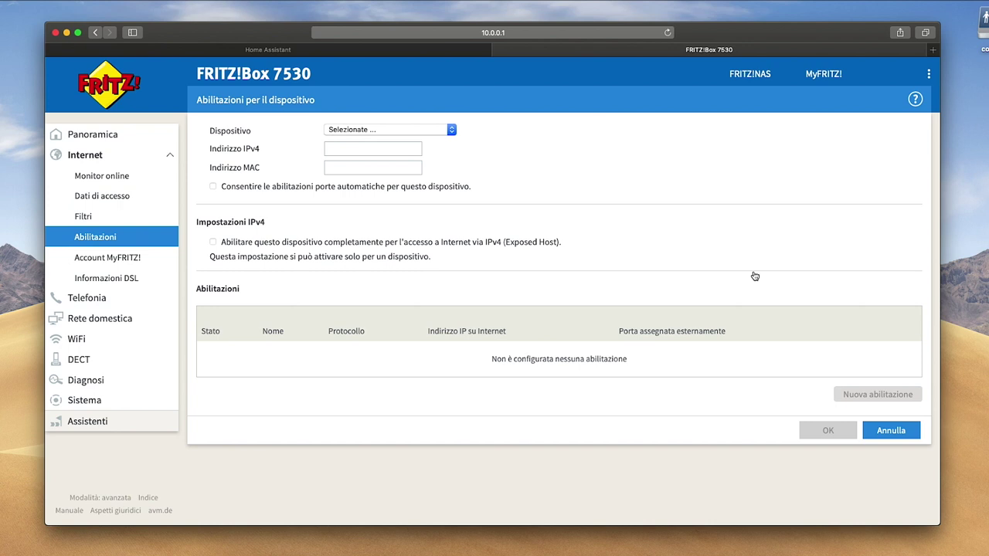
{"action": "left_click", "coordinate": [392, 133]}
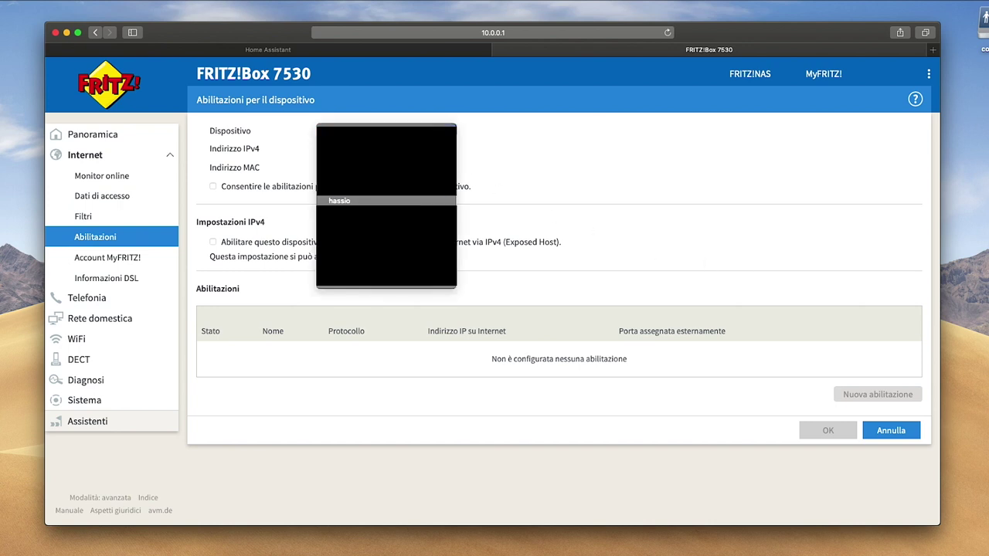
{"action": "left_click", "coordinate": [347, 201]}
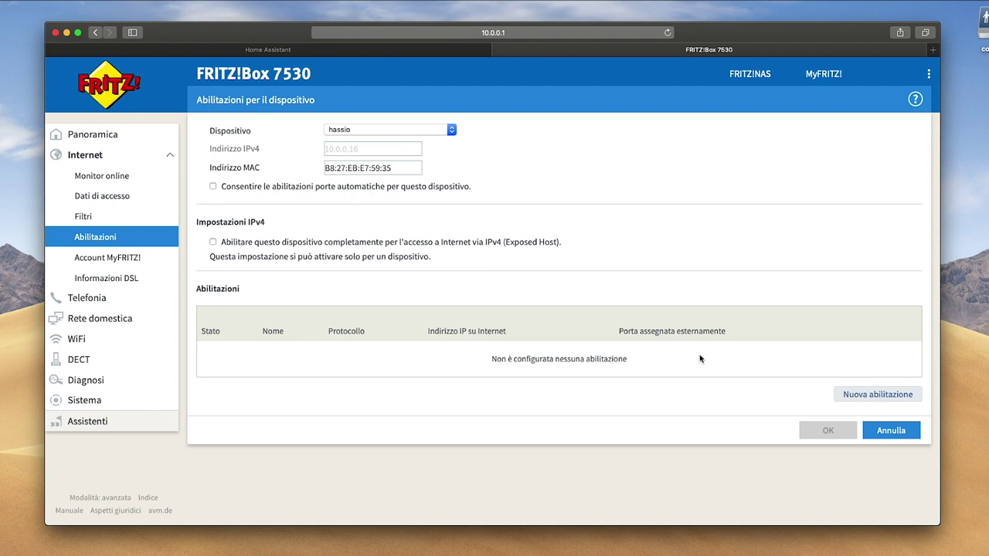
Create a new port forwarding rule for a custom application named hassio_ssl using TCP.
{"action": "left_click", "coordinate": [854, 395]}
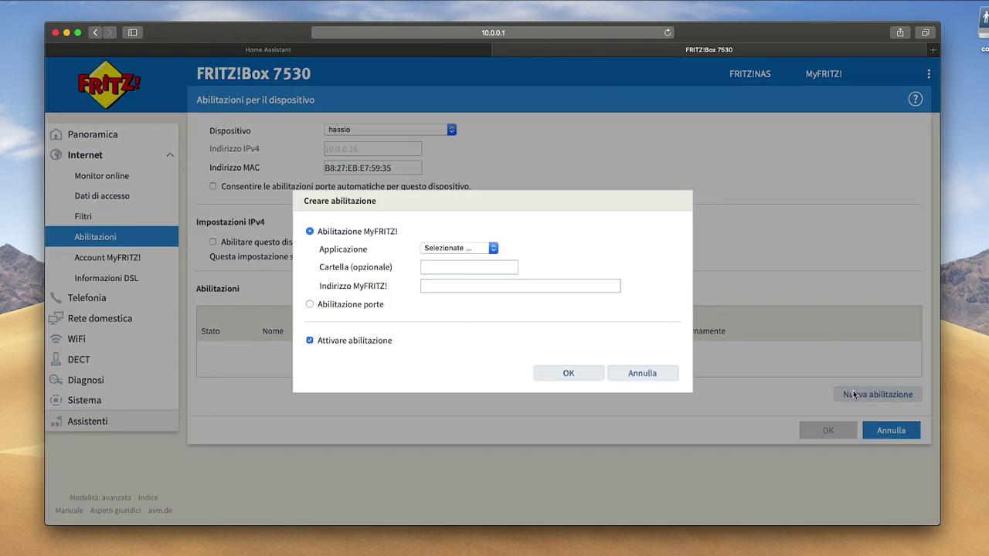
{"action": "left_click", "coordinate": [344, 304]}
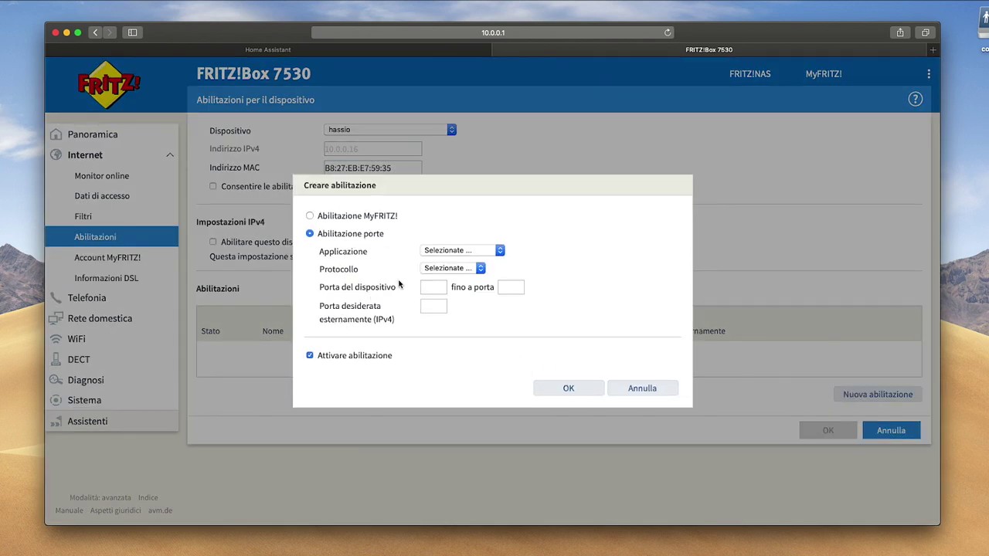
{"action": "left_click", "coordinate": [469, 251]}
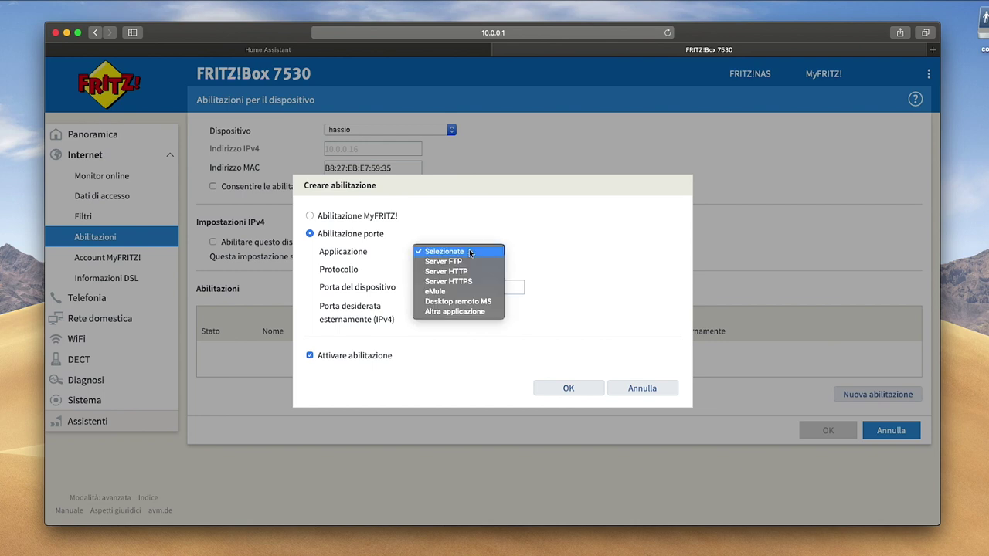
{"action": "left_click", "coordinate": [463, 311]}
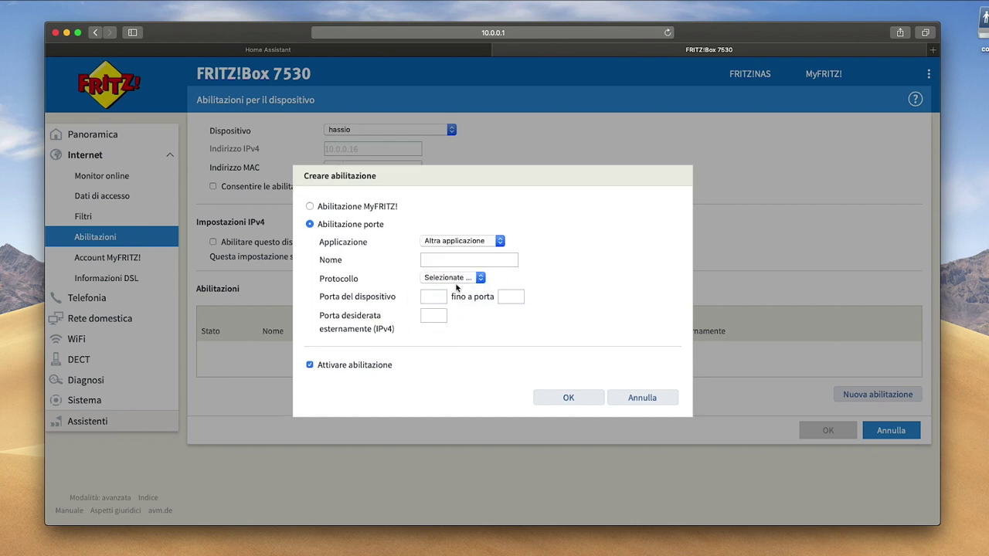
{"action": "left_click", "coordinate": [453, 261]}
{"action": "type", "text": "hassio_ssl"}
{"action": "left_click", "coordinate": [453, 277]}
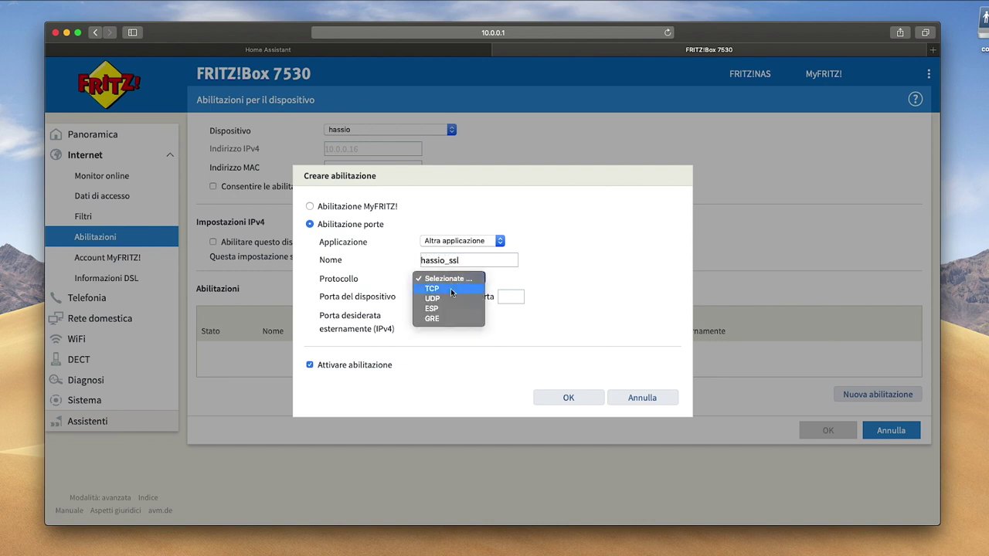
{"action": "left_click", "coordinate": [451, 291]}
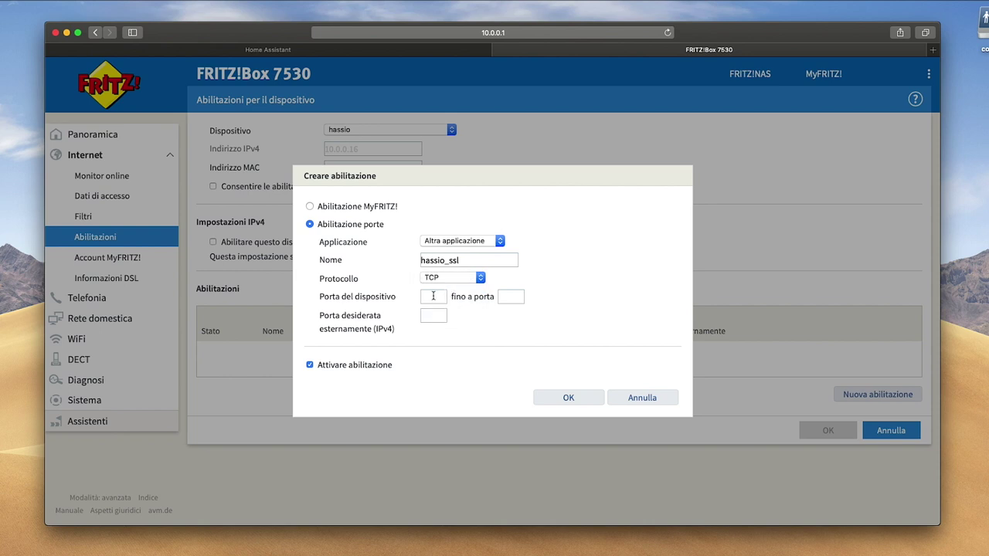
Map device port 8123 to external port 443, confirm the rule, and apply the changes.
{"action": "left_click", "coordinate": [433, 296]}
{"action": "type", "text": "8123"}
{"action": "key", "text": "Tab"}
{"action": "double_click", "coordinate": [427, 315]}
{"action": "type", "text": "443"}
{"action": "left_click", "coordinate": [563, 398]}
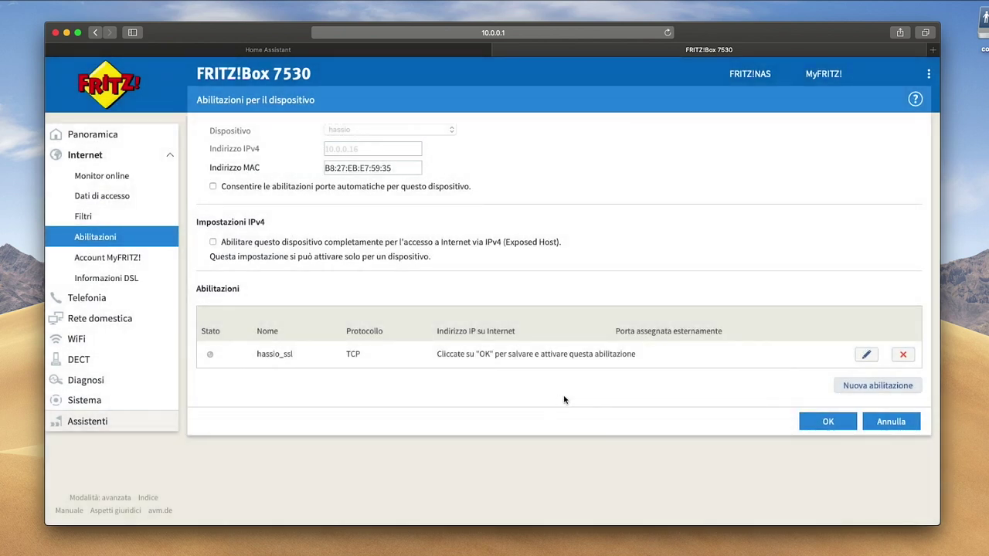
{"action": "left_click", "coordinate": [815, 424]}
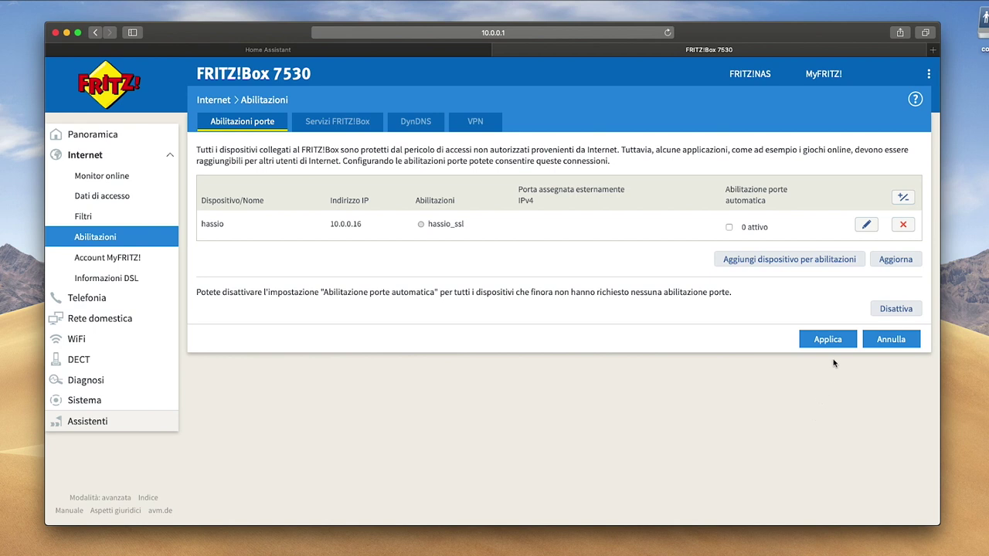
{"action": "left_click", "coordinate": [833, 343]}
Check the hassio device's fixed IPv4 address setting in the mesh network overview.
{"action": "left_click", "coordinate": [151, 324]}
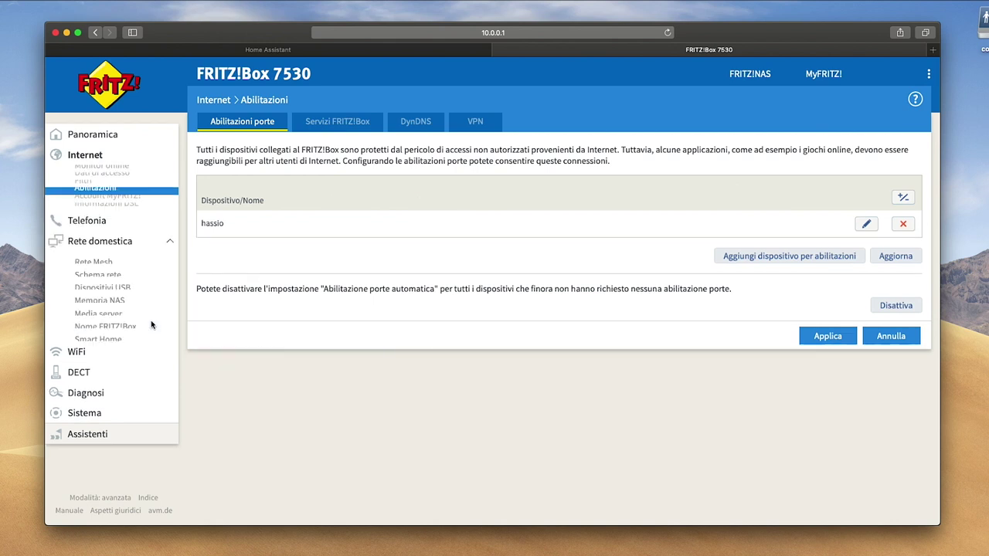
{"action": "left_click", "coordinate": [114, 220]}
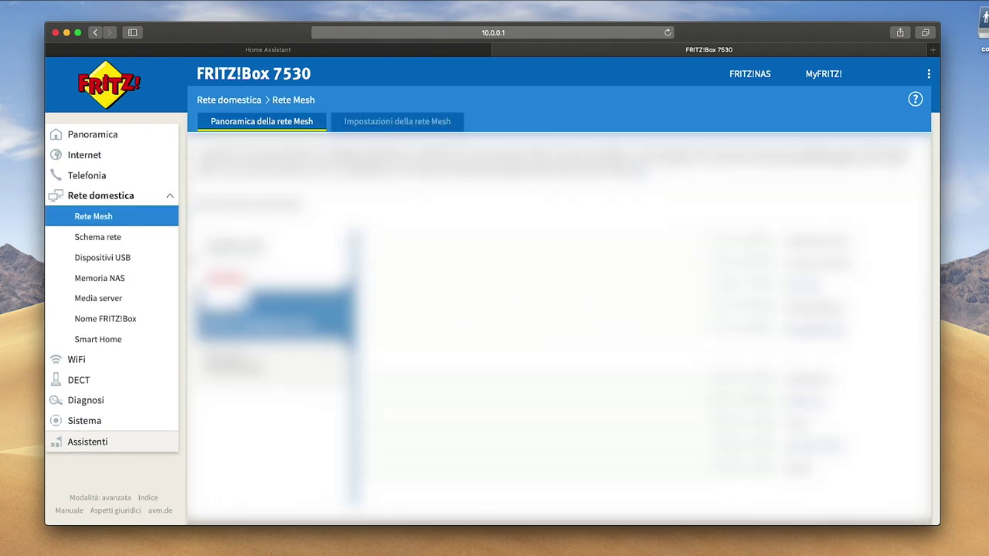
{"action": "scroll", "coordinate": [559, 325], "scroll_direction": "down", "scroll_amount": 10}
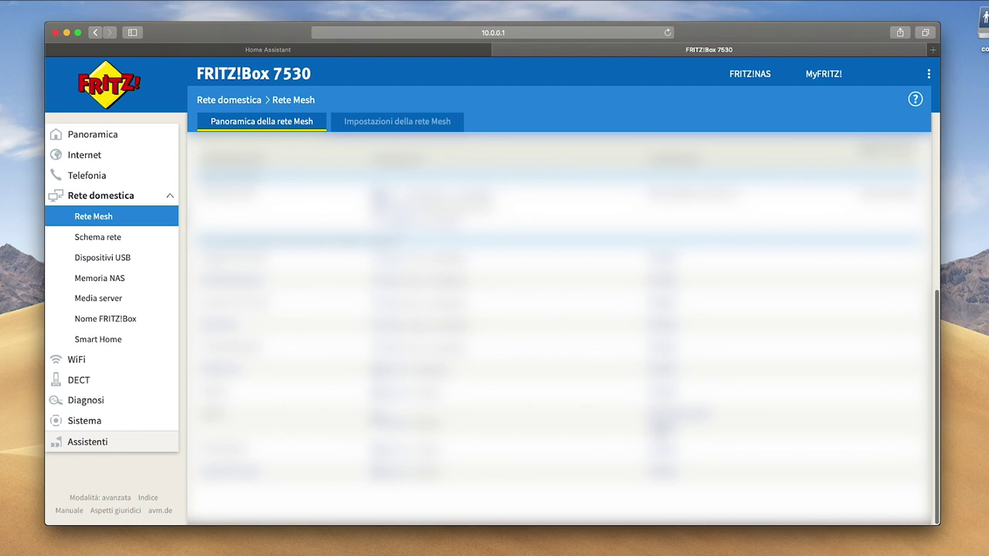
{"action": "left_click", "coordinate": [655, 430]}
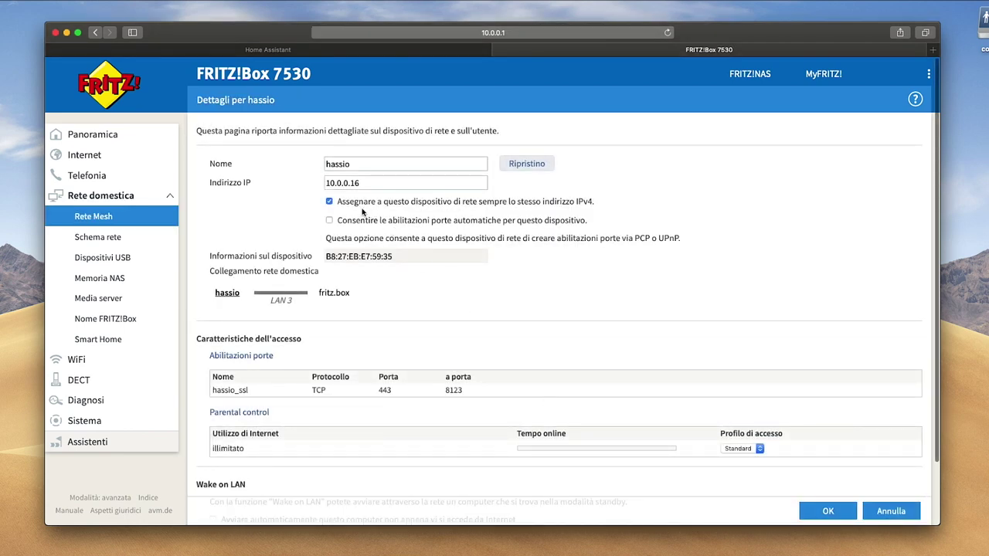
{"action": "left_click_drag", "start_coordinate": [338, 201], "coordinate": [525, 202]}
{"action": "left_click", "coordinate": [530, 202]}
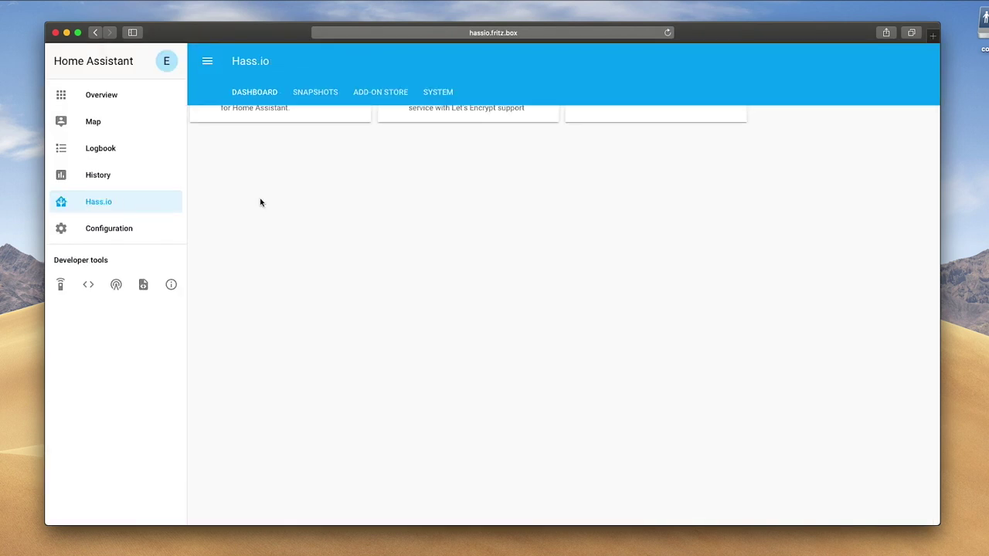
In the Configurator, uncomment http: and paste the base_url, ssl_certificate and ssl_key lines beneath it.
{"action": "left_click", "coordinate": [327, 119]}
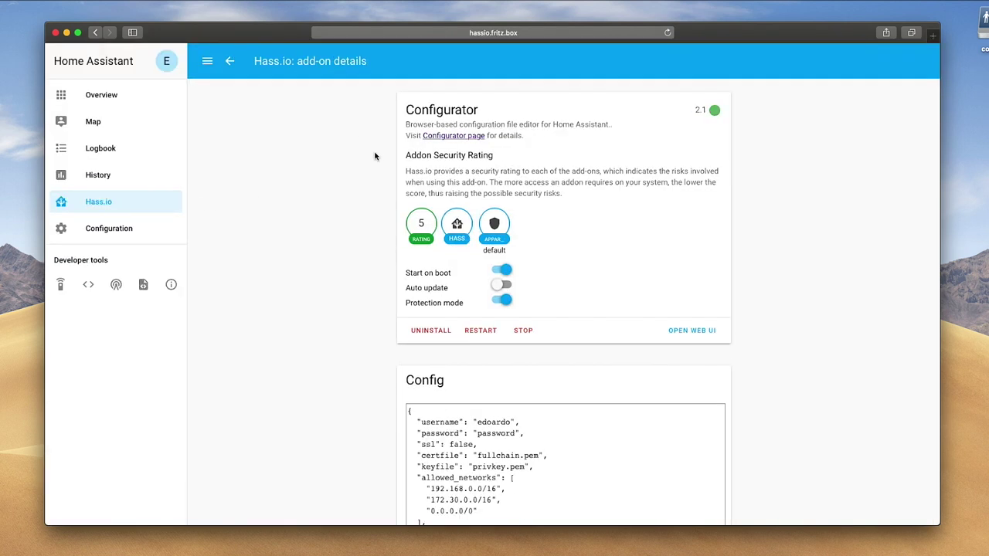
{"action": "left_click", "coordinate": [693, 331]}
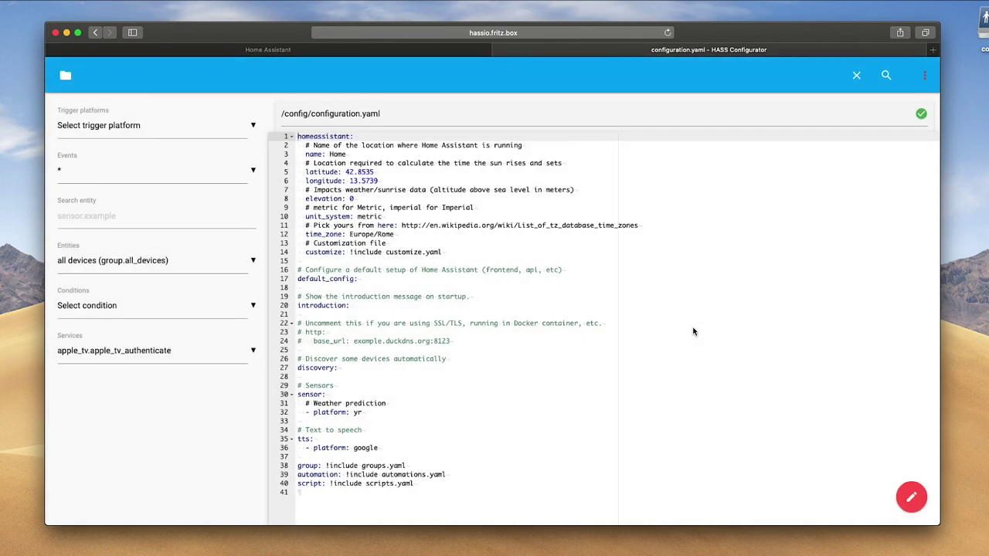
{"action": "left_click", "coordinate": [305, 332]}
{"action": "key", "text": "BackSpace"}
{"action": "key", "text": "BackSpace"}
{"action": "key", "text": "Down"}
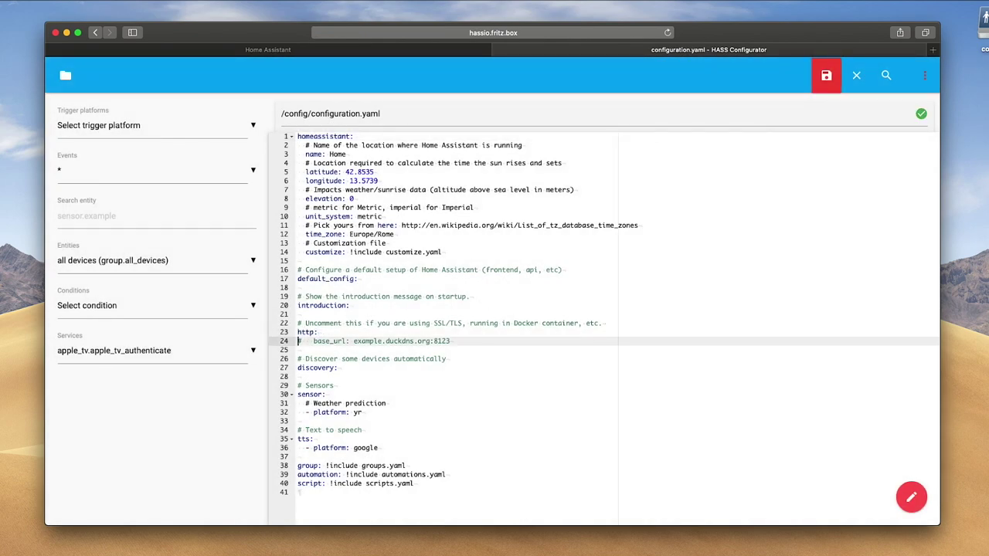
{"action": "key", "text": "shift+Down"}
{"action": "key", "text": "BackSpace"}
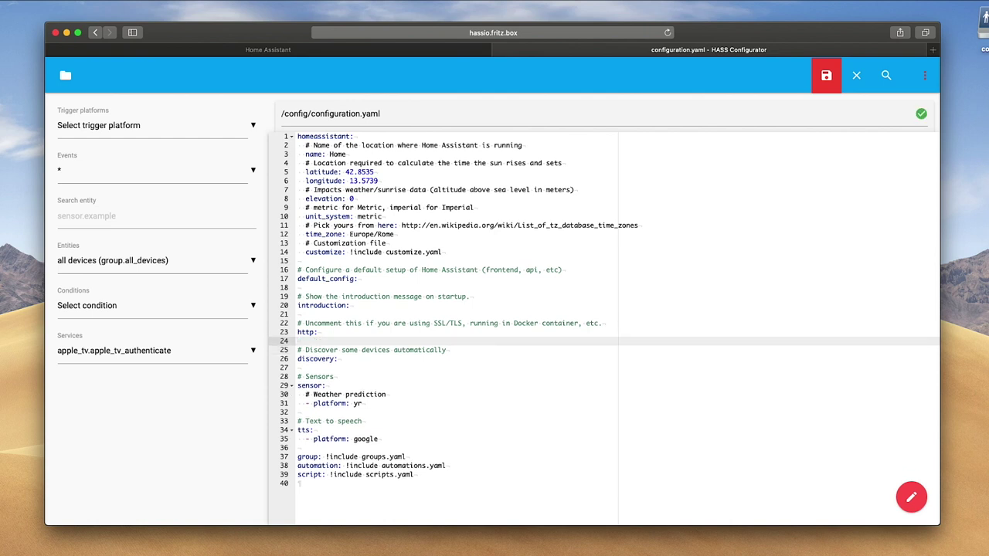
{"action": "type", "text": "base_url: https://my-domain.duckdns.org:8123   ssl_certificate: /ssl/fullchain.pem   ssl_key: /ssl/privkey.pem"}
{"action": "left_click", "coordinate": [302, 340]}
{"action": "key", "text": "Tab"}
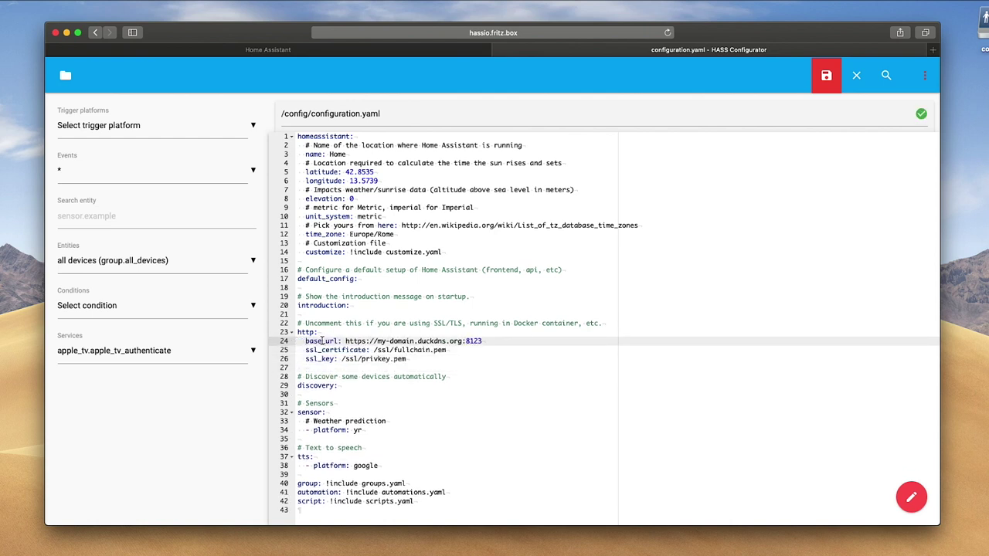
Replace my-domain with myhome in base_url and review the /ssl/fullchain.pem and /ssl/privkey.pem paths.
{"action": "left_click_drag", "start_coordinate": [378, 341], "coordinate": [413, 341]}
{"action": "type", "text": "myhome"}
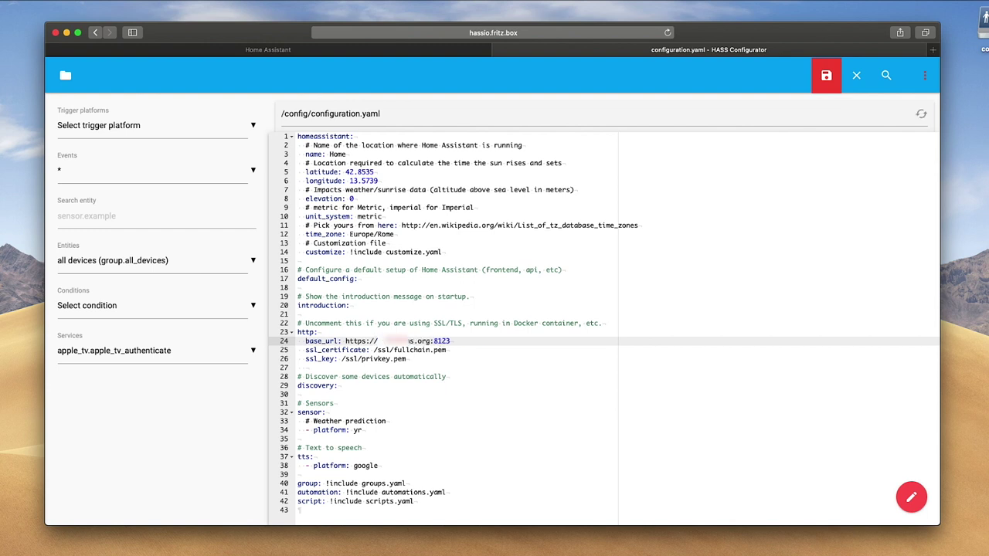
{"action": "left_click", "coordinate": [454, 355]}
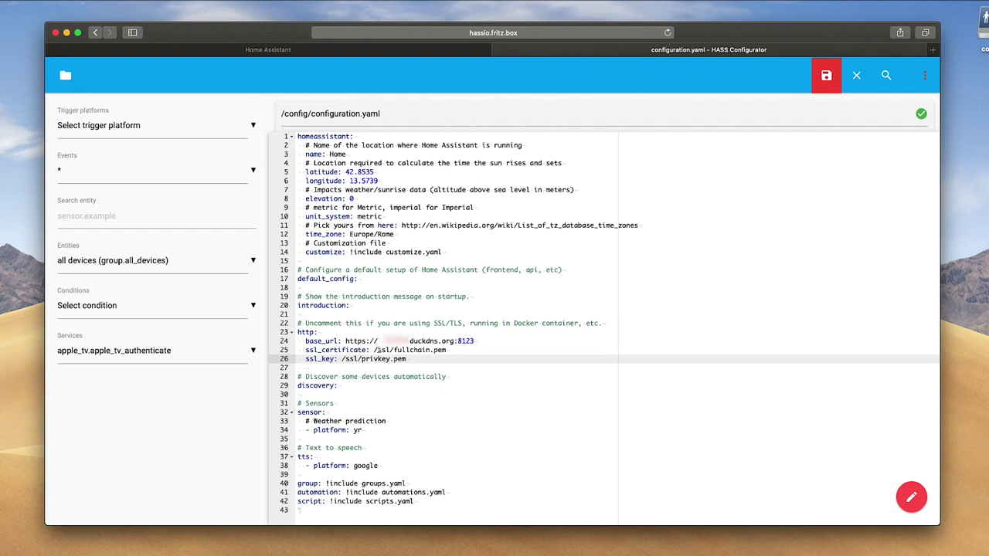
{"action": "left_click_drag", "start_coordinate": [374, 349], "coordinate": [460, 349]}
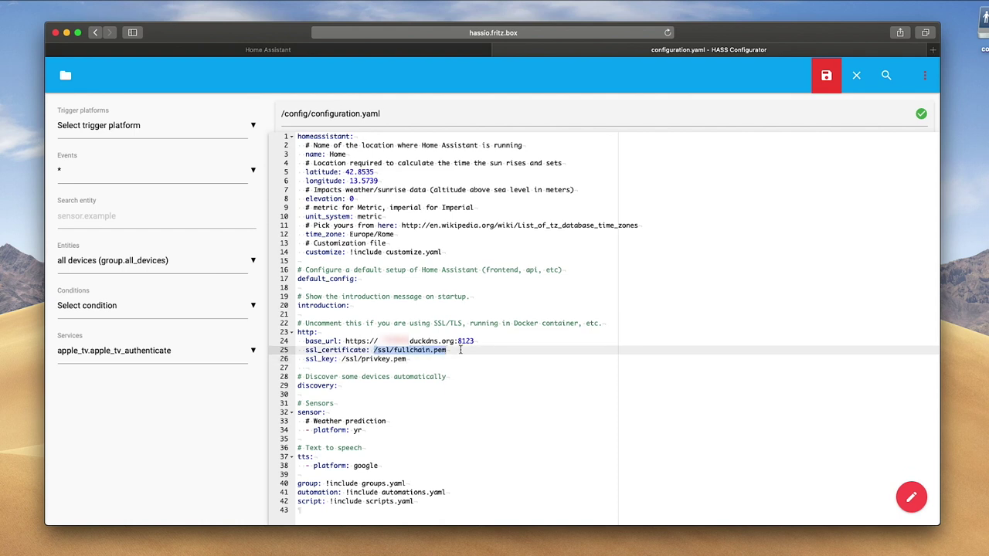
{"action": "left_click", "coordinate": [460, 349]}
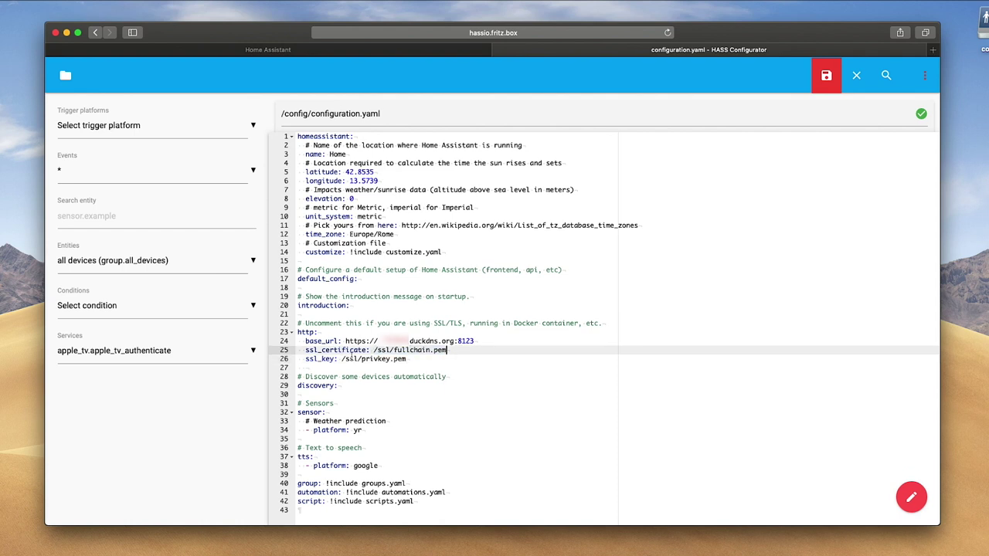
{"action": "left_click_drag", "start_coordinate": [407, 359], "coordinate": [342, 359]}
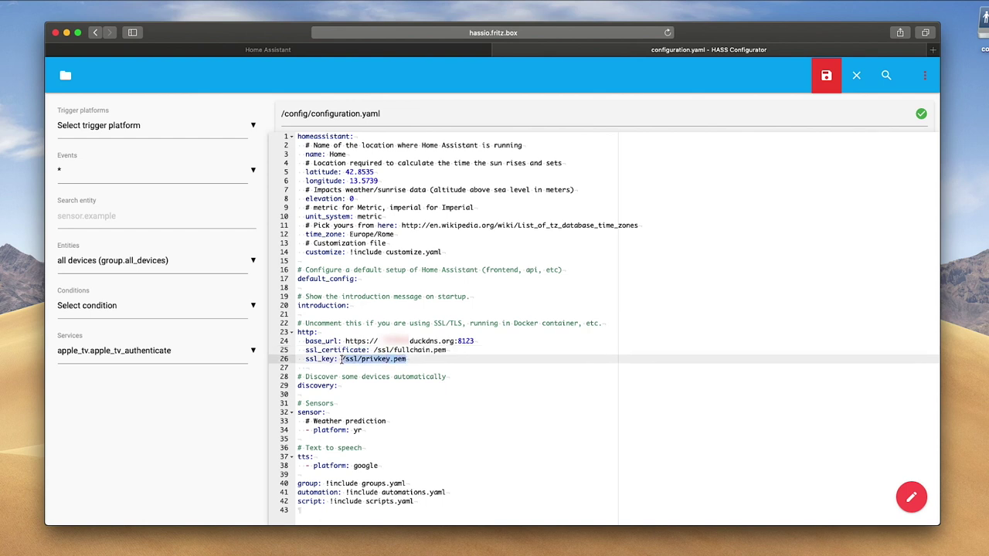
{"action": "left_click", "coordinate": [411, 359]}
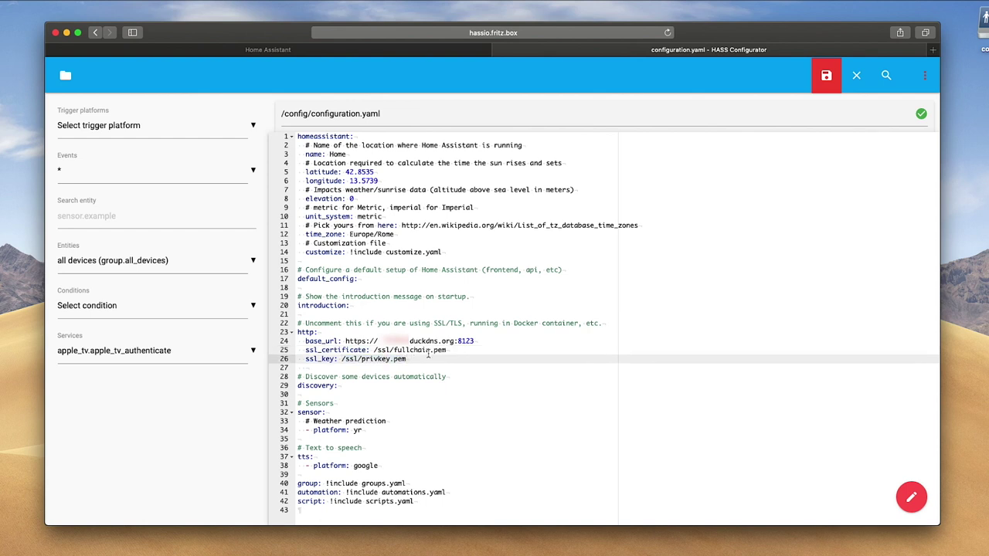
Save configuration.yaml and restart Home Assistant.
{"action": "left_click", "coordinate": [826, 75]}
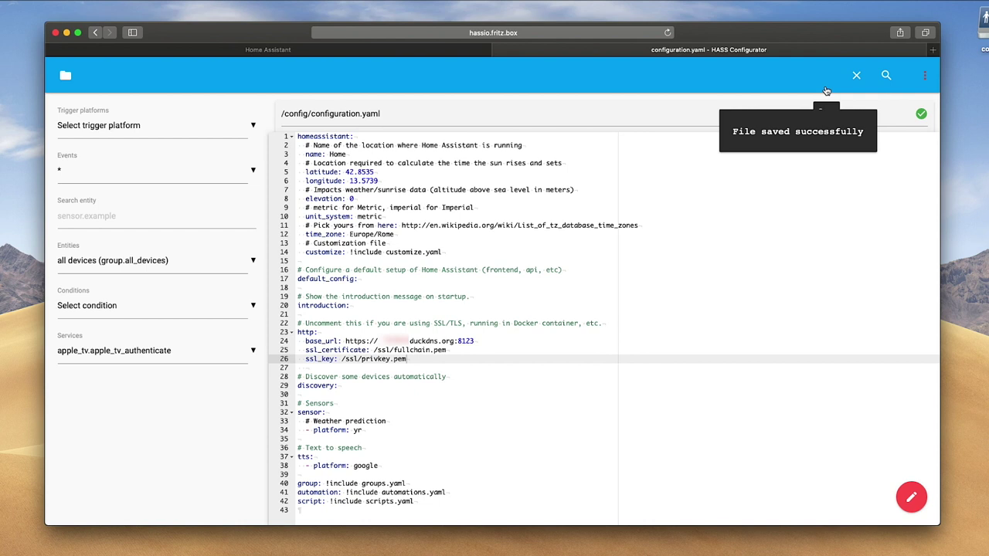
{"action": "left_click", "coordinate": [925, 75]}
{"action": "left_click", "coordinate": [852, 414]}
{"action": "left_click", "coordinate": [710, 196]}
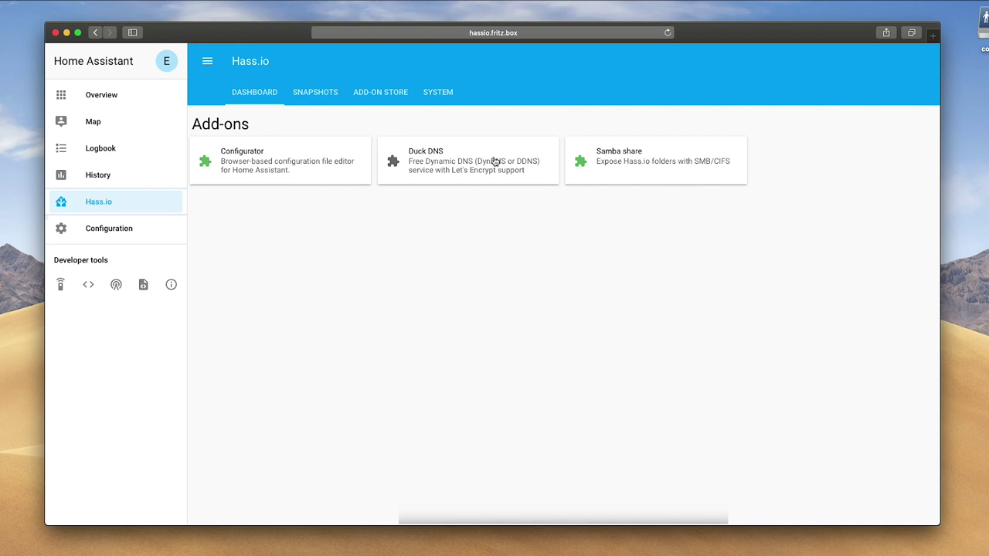
Start the Duck DNS add-on and scroll down to its log confirming the new certificate.
{"action": "left_click", "coordinate": [495, 161]}
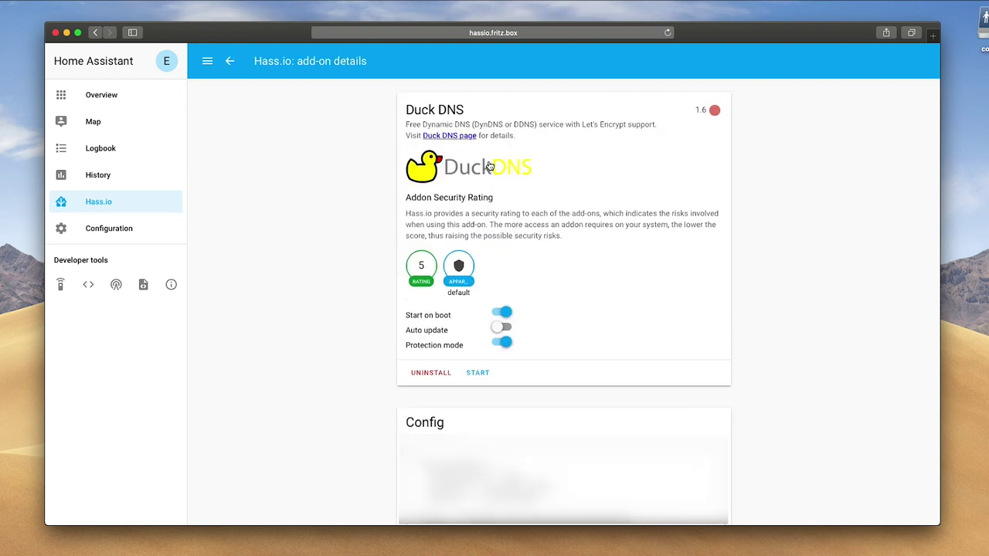
{"action": "left_click", "coordinate": [486, 372]}
{"action": "scroll", "coordinate": [494, 371], "scroll_direction": "down", "scroll_amount": 15}
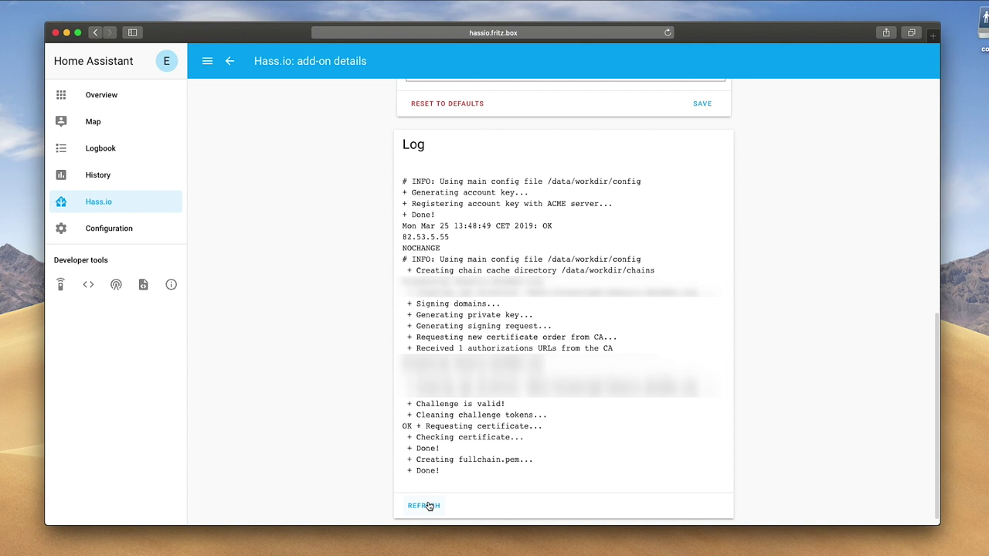
{"action": "key", "text": "super+l"}
{"action": "type", "text": "htt"}
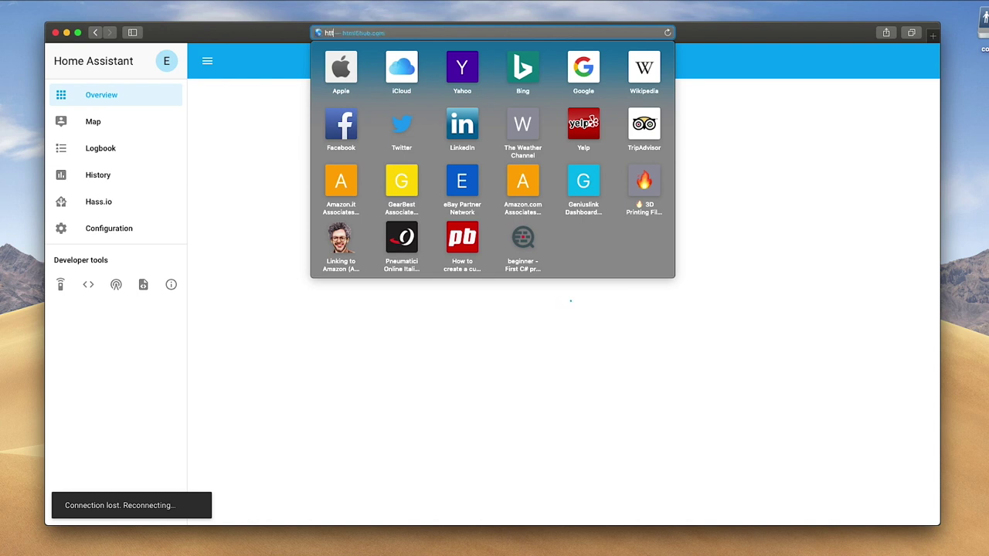
{"action": "type", "text": "ps://"}
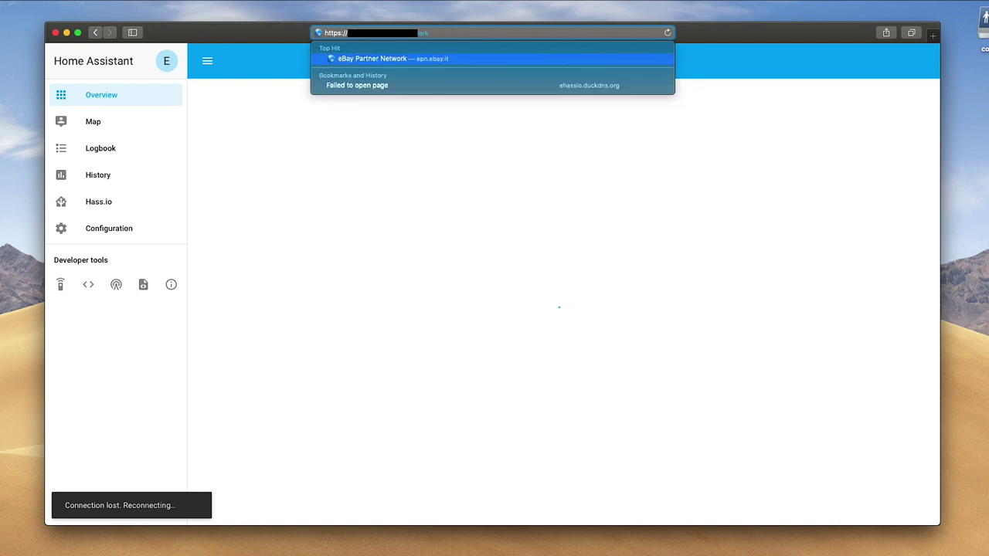
{"action": "key", "text": "BackSpace"}
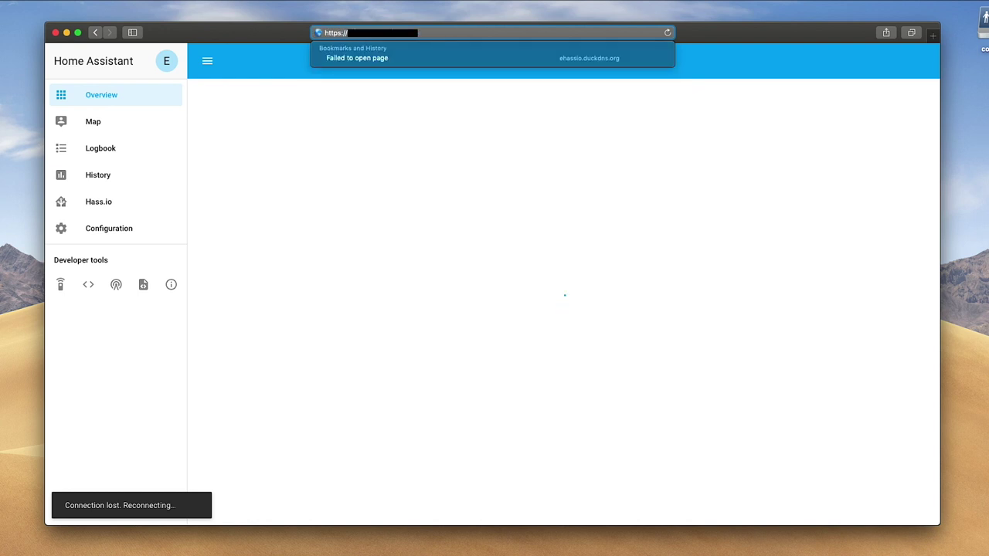
{"action": "key", "text": "Return"}
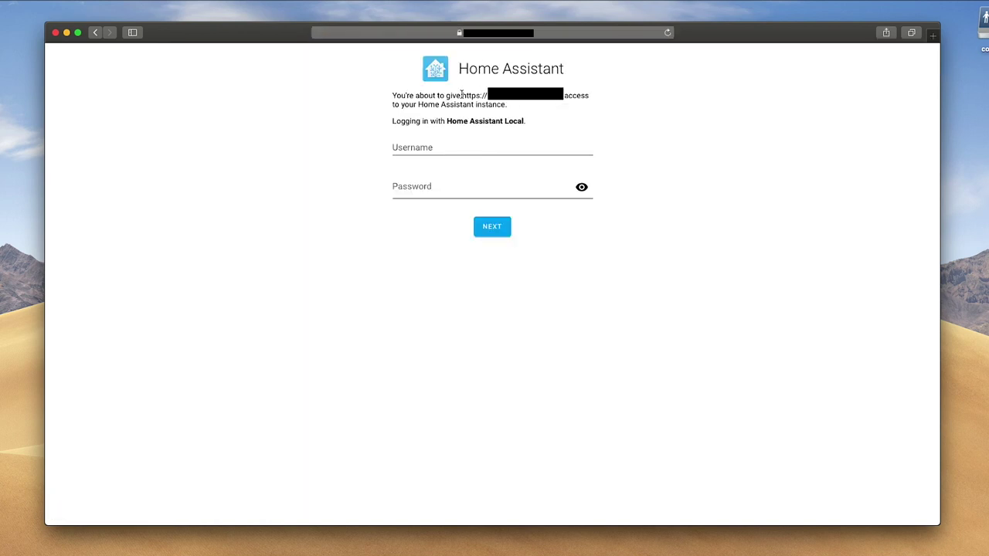
Log in with the account username and password, resubmitting once after correcting the password.
{"action": "key", "text": "Tab"}
{"action": "type", "text": "edoardo"}
{"action": "key", "text": "Tab"}
{"action": "type", "text": "********"}
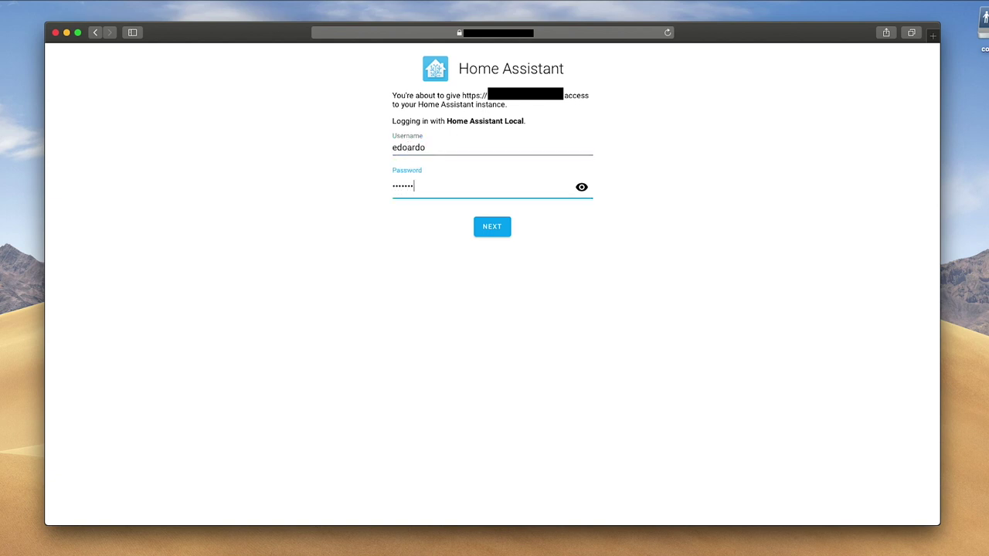
{"action": "left_click", "coordinate": [495, 226]}
{"action": "left_click", "coordinate": [487, 203]}
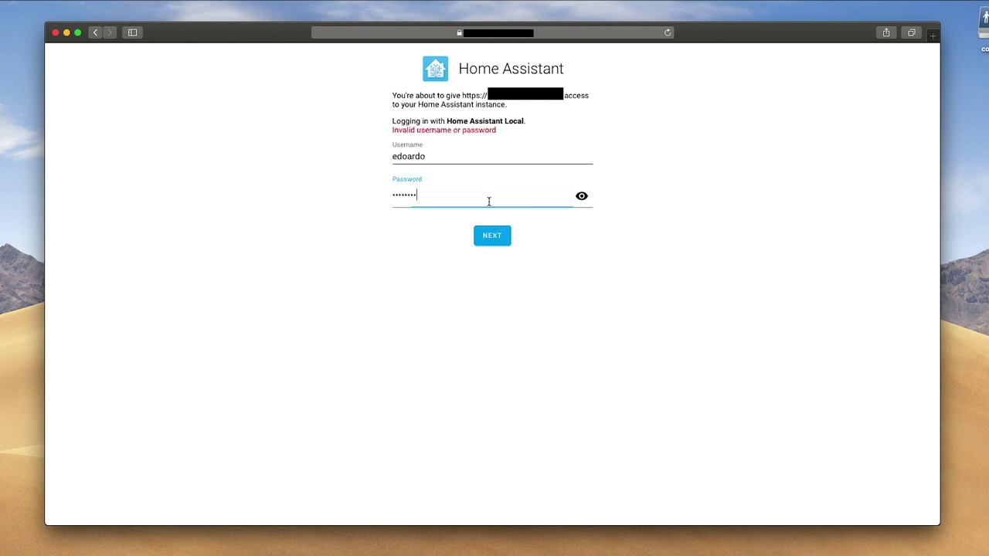
{"action": "left_click", "coordinate": [495, 233]}
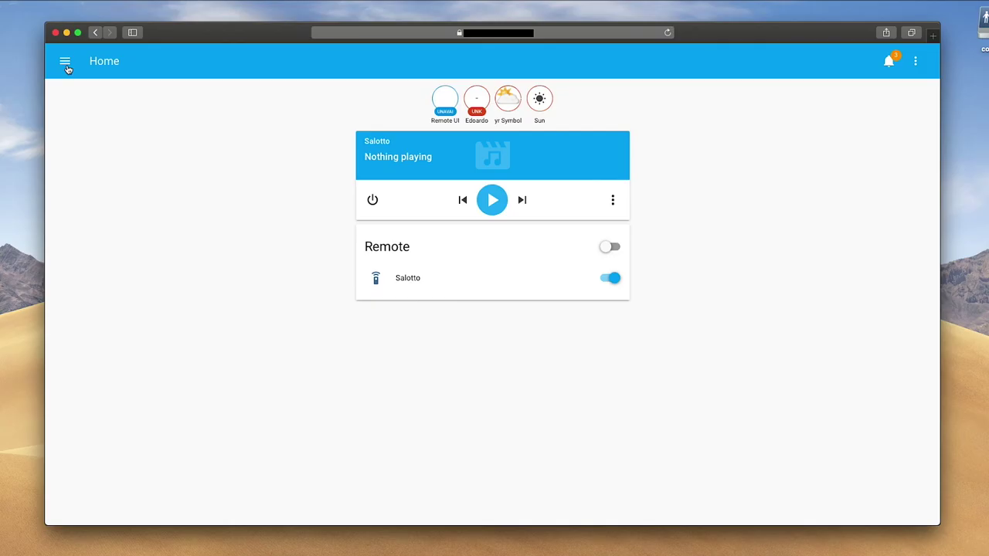
Go to the Configurator add-on in Hass.io, closing the web interface tab that failed to connect.
{"action": "left_click", "coordinate": [65, 62]}
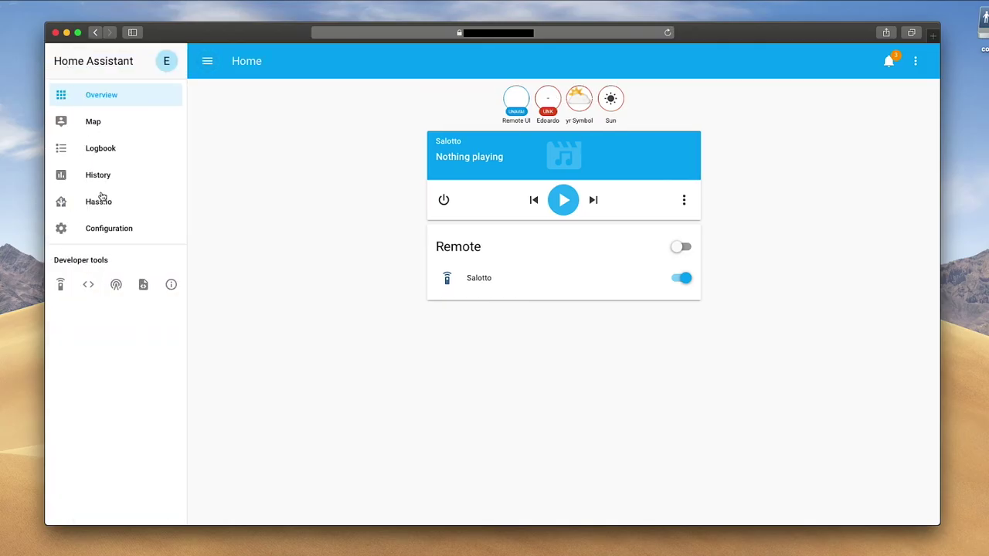
{"action": "left_click", "coordinate": [103, 207]}
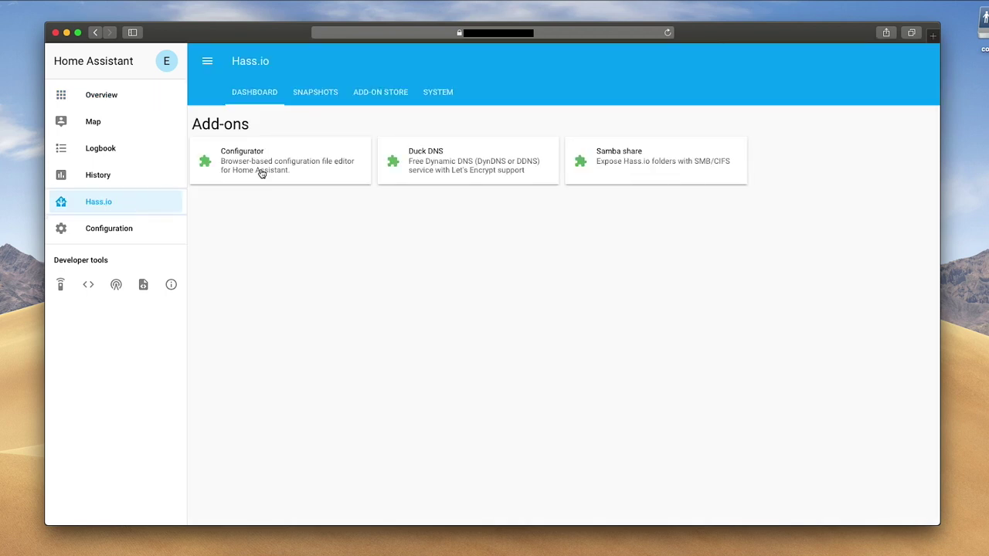
{"action": "left_click", "coordinate": [260, 173]}
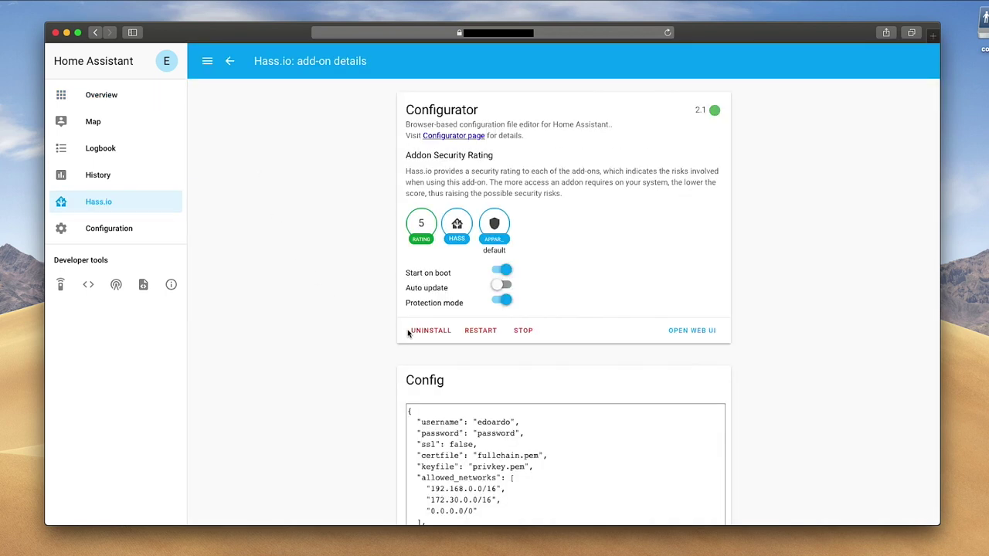
{"action": "left_click", "coordinate": [682, 333]}
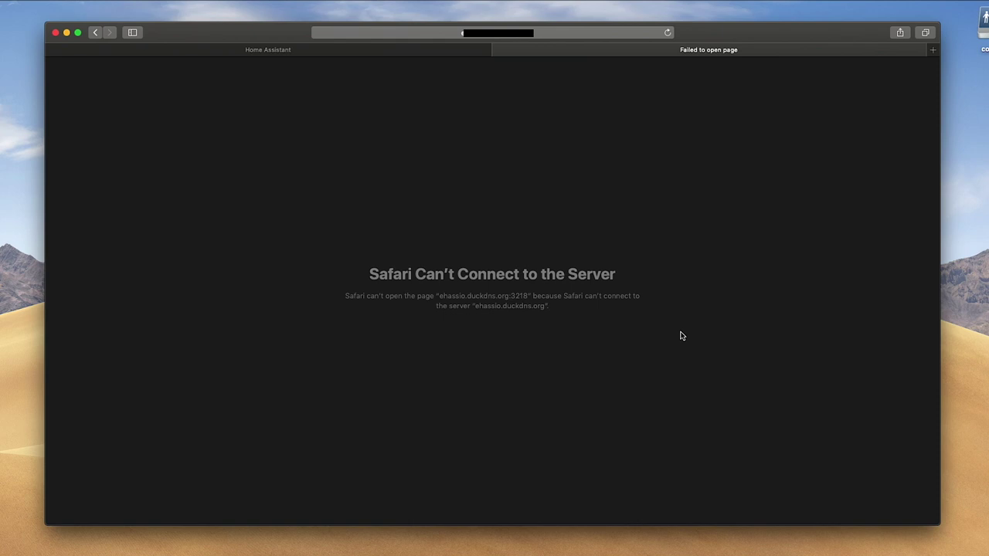
{"action": "key", "text": "super+w"}
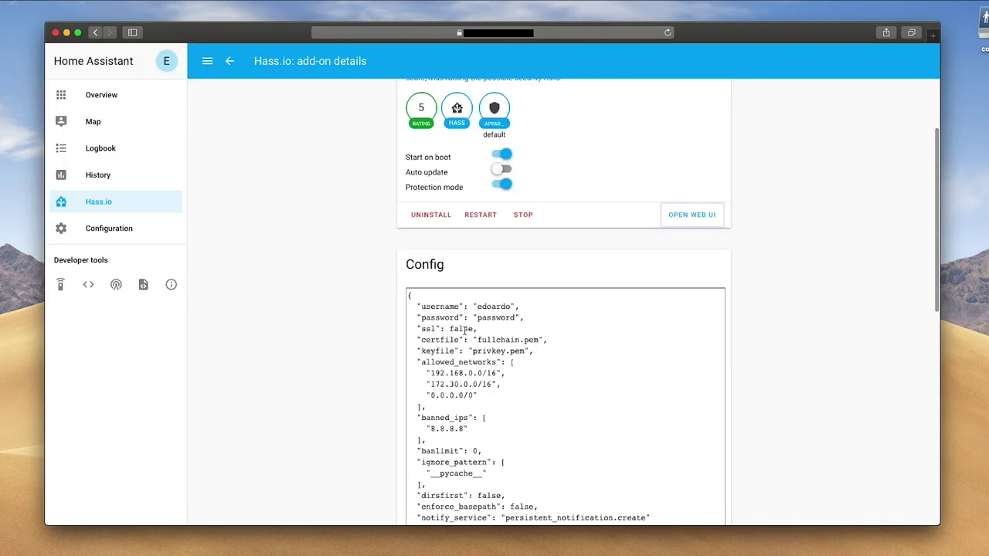
Change ssl from false to true in the Configurator config, save, and restart the add-on.
{"action": "double_click", "coordinate": [463, 329]}
{"action": "type", "text": "true"}
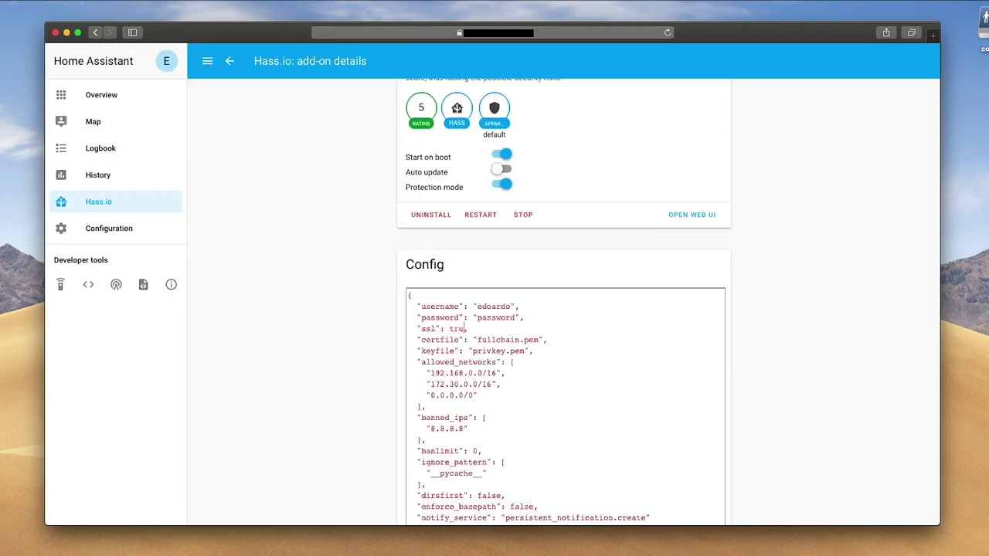
{"action": "scroll", "coordinate": [679, 417], "scroll_direction": "down", "scroll_amount": 4}
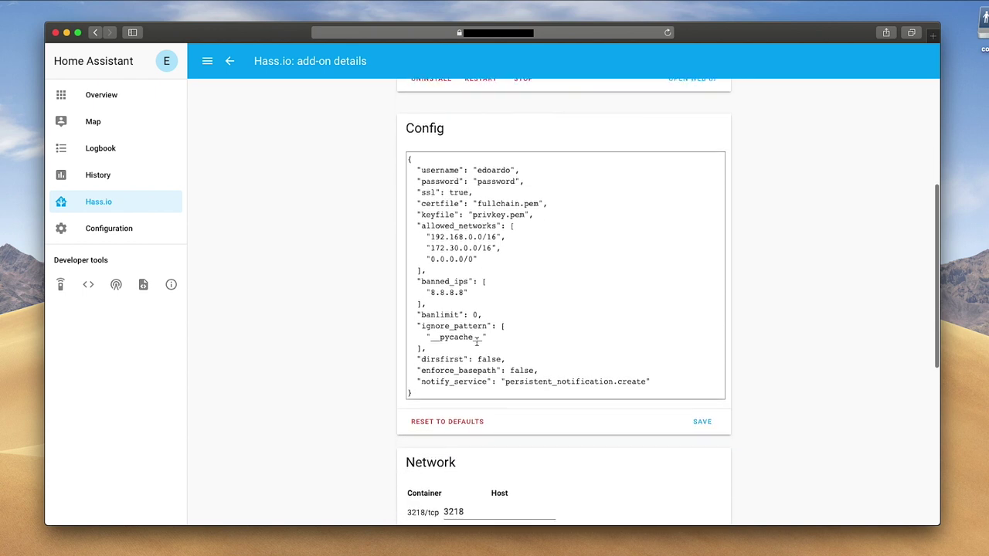
{"action": "left_click", "coordinate": [700, 423]}
{"action": "scroll", "coordinate": [522, 284], "scroll_direction": "up", "scroll_amount": 7}
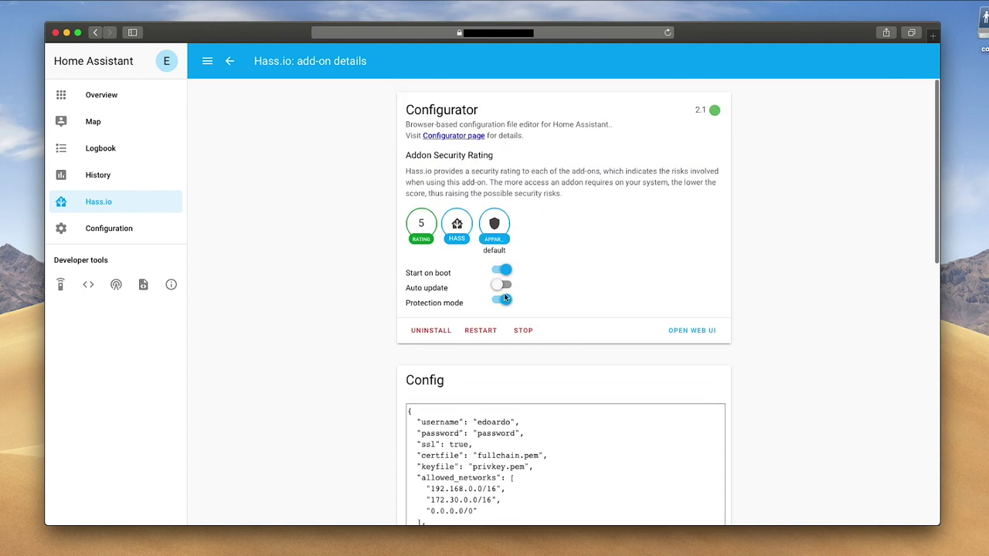
{"action": "left_click", "coordinate": [488, 331]}
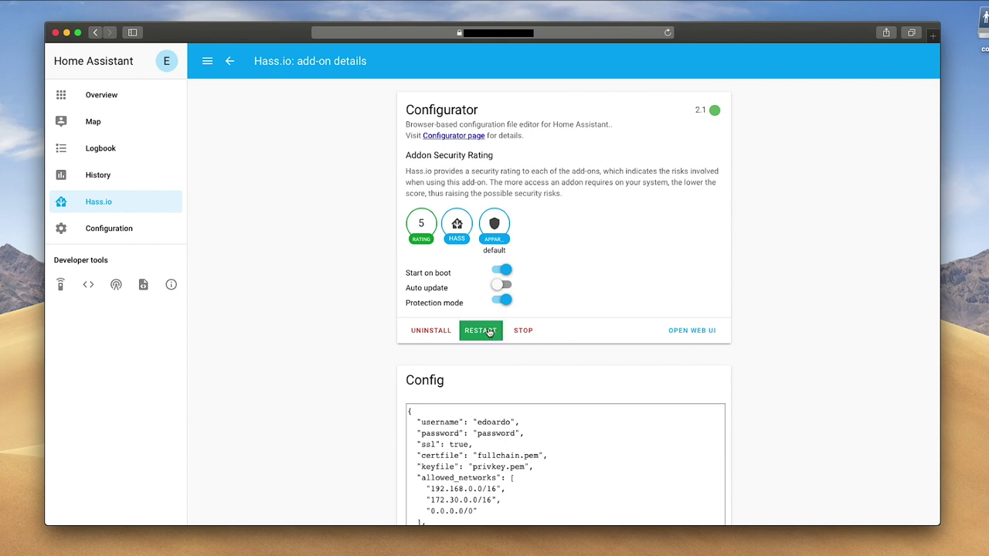